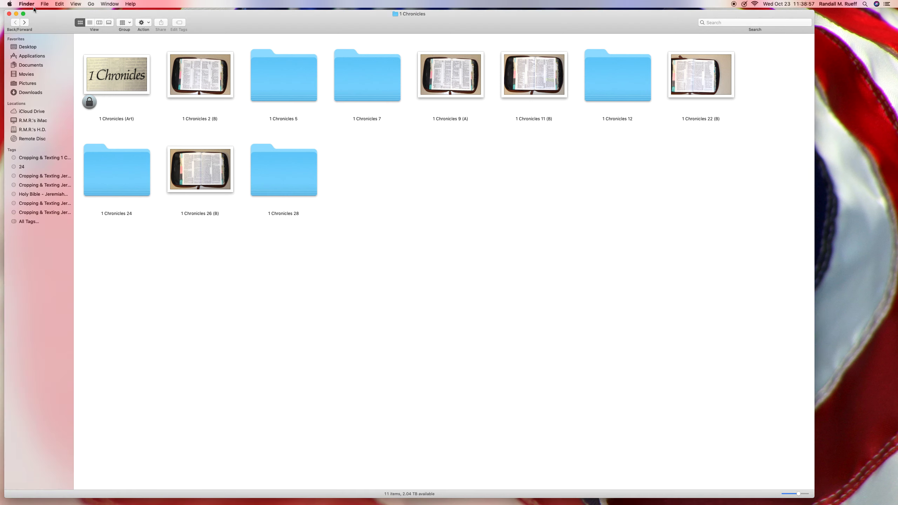
Step: Empty the Trash, move the 1 Chronicles 28 folder onto the desktop, and close the window
{"action": "left_click", "coordinate": [34, 32]}
{"action": "key", "text": "Return"}
{"action": "left_click_drag", "start_coordinate": [296, 174], "coordinate": [868, 44]}
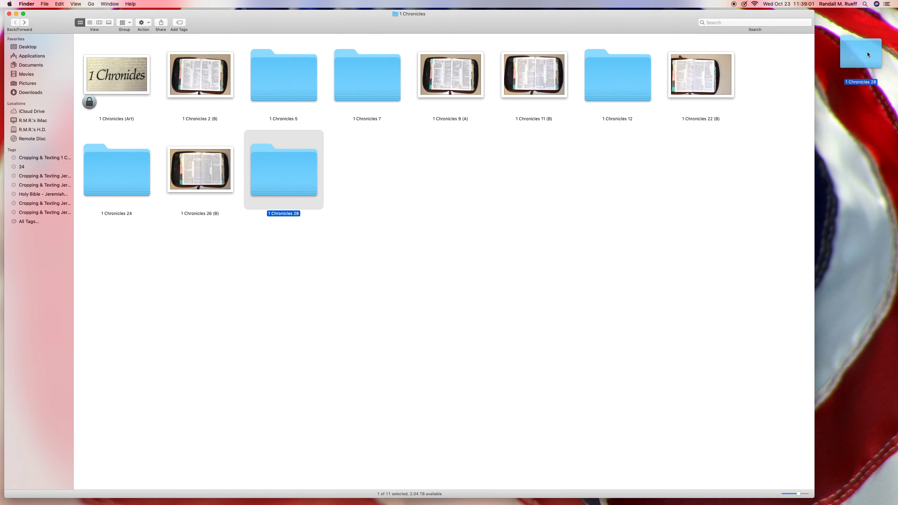
{"action": "left_click", "coordinate": [9, 13]}
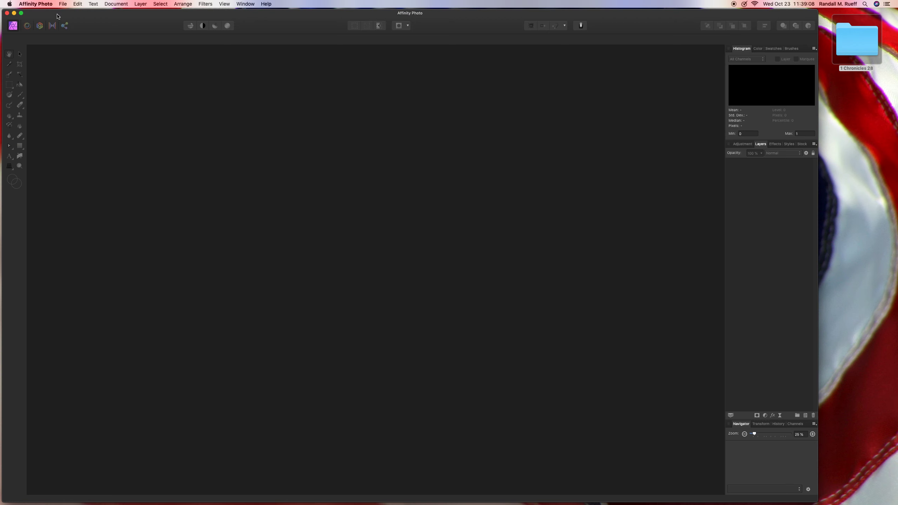
Step: Open 1 Chronicles 28 (A).JPG and (B).JPG from the desktop's 1 Chronicles 28 folder
{"action": "left_click", "coordinate": [63, 4]}
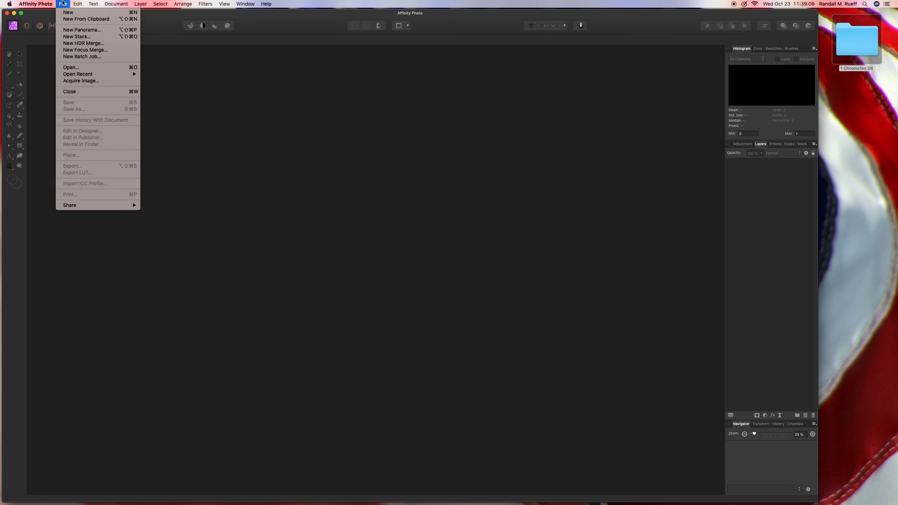
{"action": "left_click", "coordinate": [75, 67]}
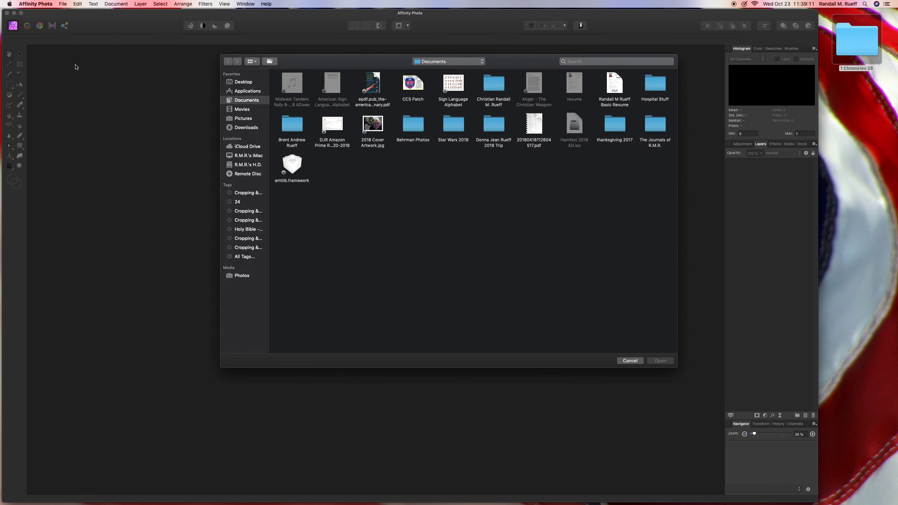
{"action": "left_click", "coordinate": [253, 82]}
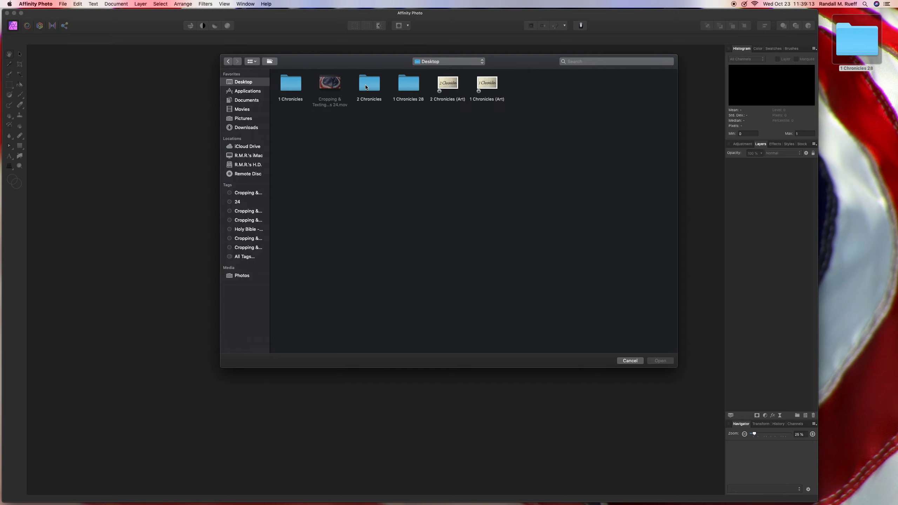
{"action": "double_click", "coordinate": [406, 87]}
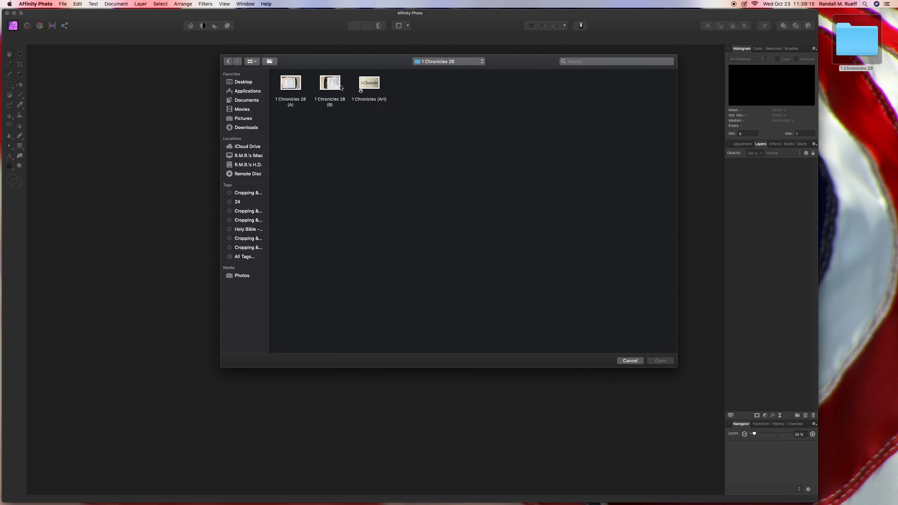
{"action": "left_click_drag", "start_coordinate": [342, 87], "coordinate": [286, 86]}
{"action": "double_click", "coordinate": [287, 86]}
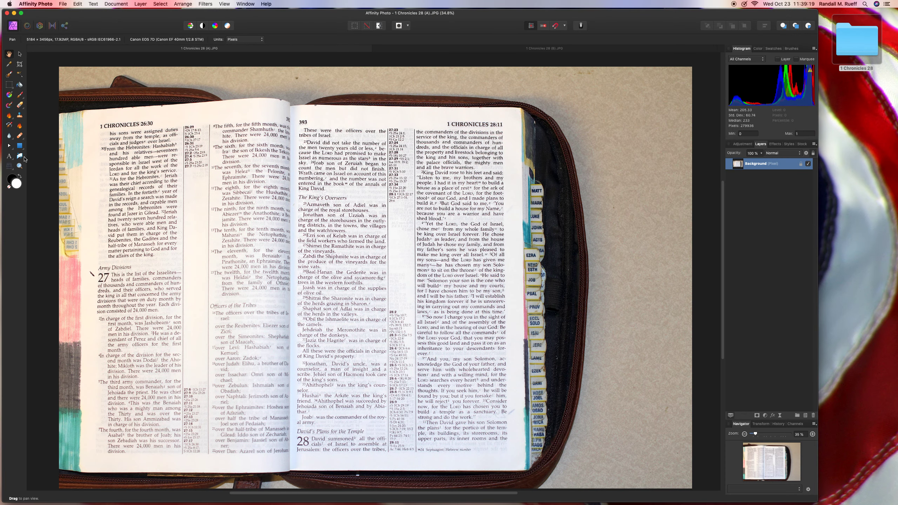
Step: Crop the (A) photo to 4940 × 2779 px around the open Bible pages and save
{"action": "left_click", "coordinate": [20, 66]}
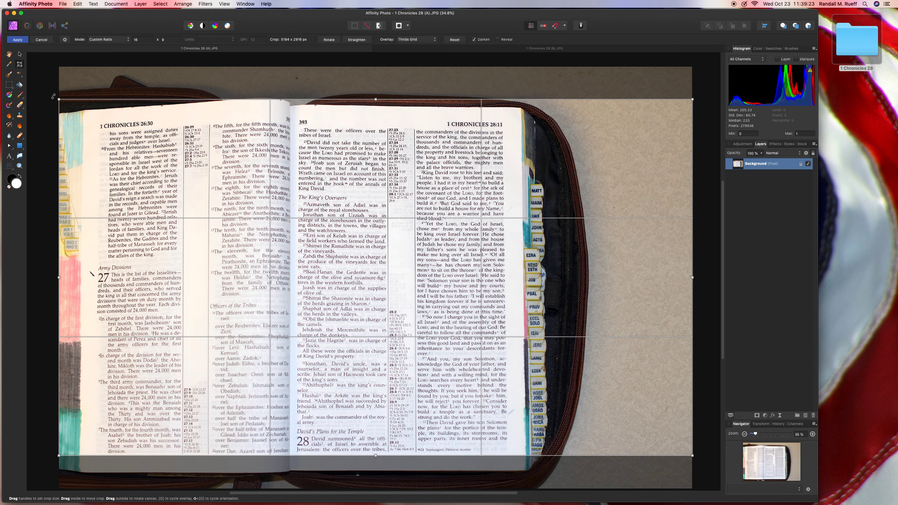
{"action": "left_click_drag", "start_coordinate": [59, 99], "coordinate": [87, 114]}
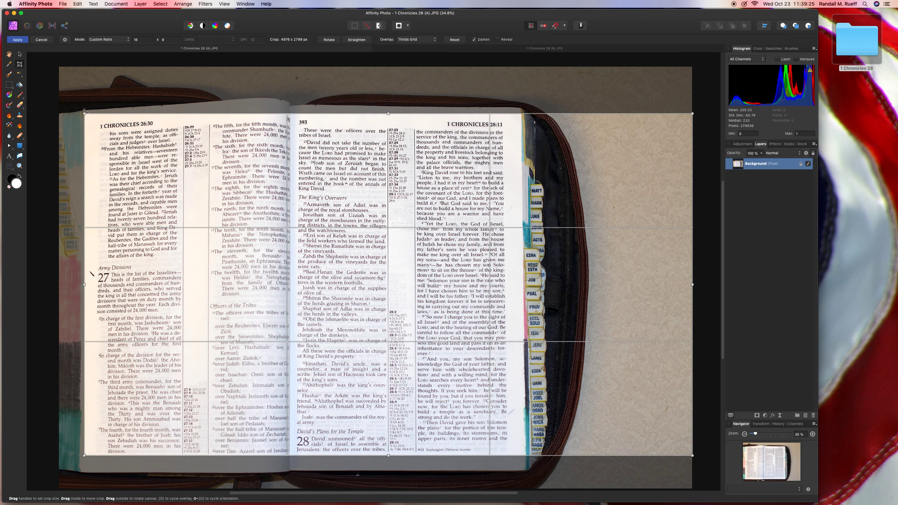
{"action": "left_click_drag", "start_coordinate": [620, 217], "coordinate": [481, 217]}
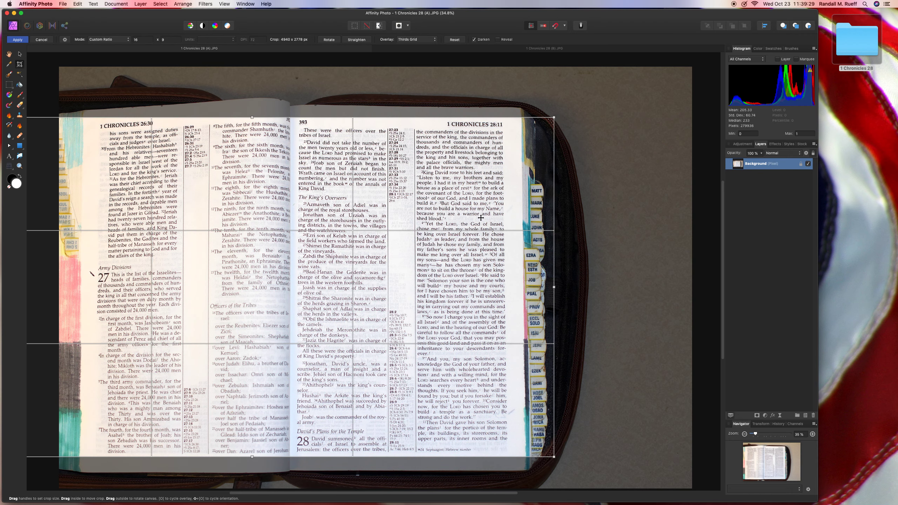
{"action": "left_click_drag", "start_coordinate": [481, 217], "coordinate": [481, 216]}
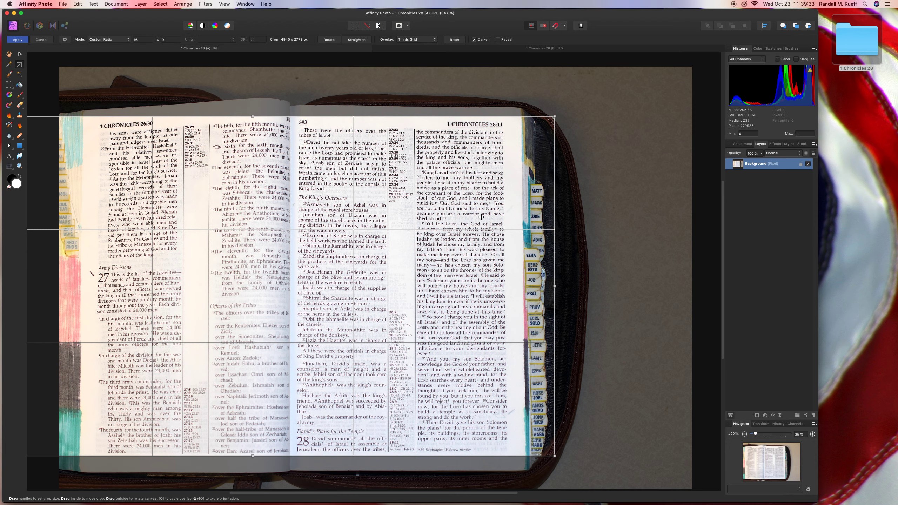
{"action": "key", "text": "Return"}
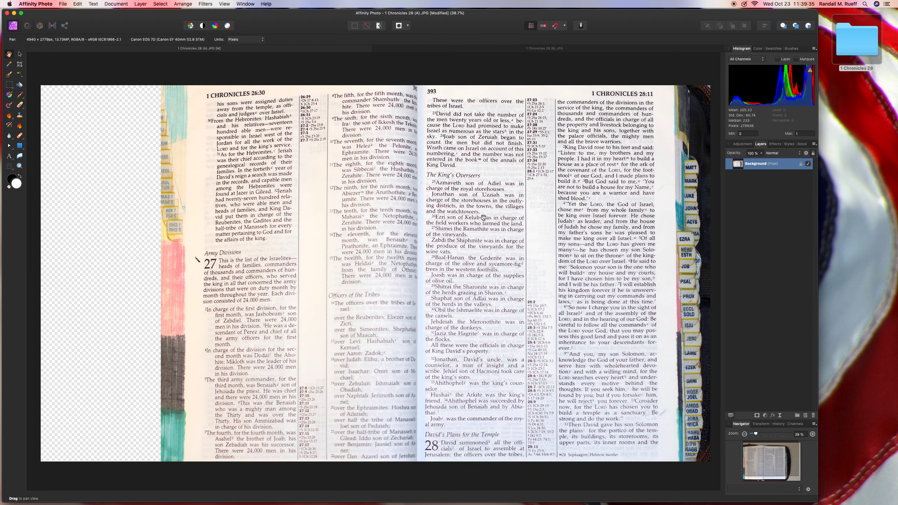
{"action": "key", "text": "super+s"}
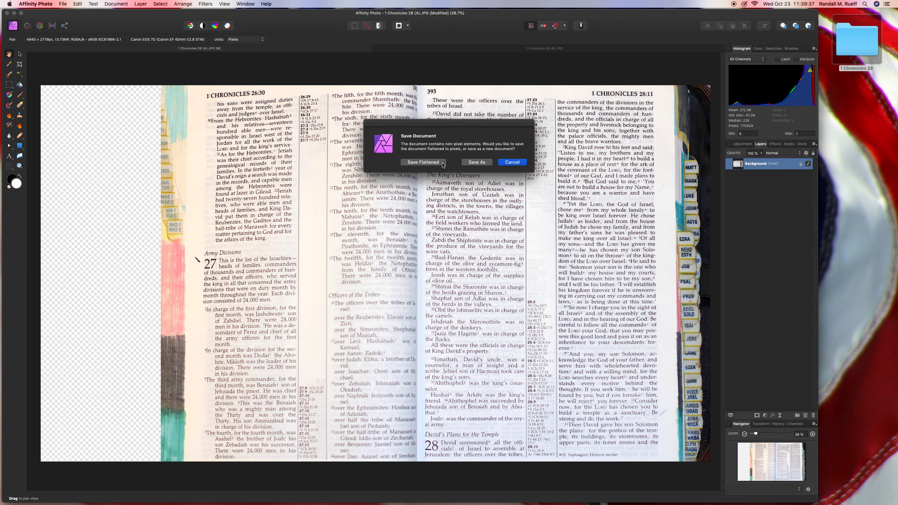
Step: Save the image flattened and draw a rectangle covering the entire left page
{"action": "left_click", "coordinate": [423, 162]}
{"action": "left_click", "coordinate": [22, 150]}
{"action": "left_click", "coordinate": [50, 147]}
{"action": "mouse_move", "coordinate": [38, 80]}
{"action": "left_mouse_down"}
{"action": "mouse_move", "coordinate": [405, 411]}
{"action": "mouse_move", "coordinate": [418, 472]}
{"action": "left_mouse_up"}
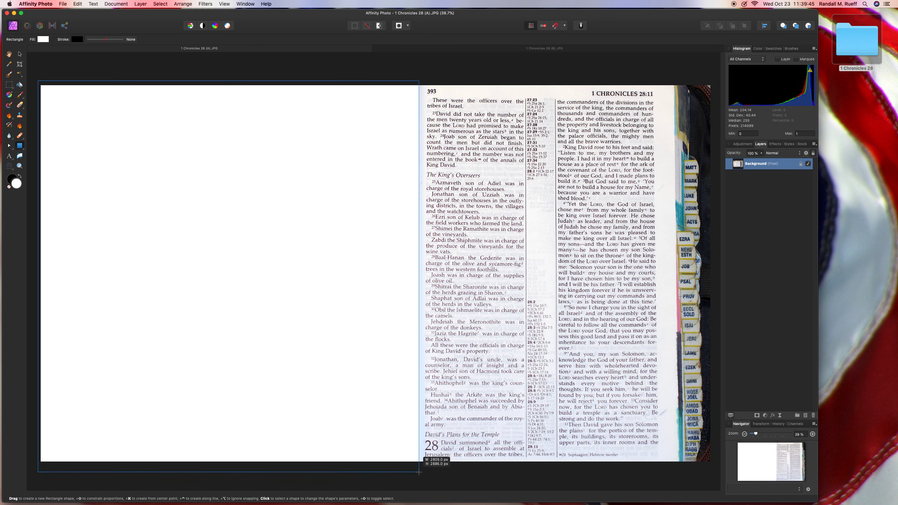
{"action": "left_click_drag", "start_coordinate": [418, 472], "coordinate": [420, 471]}
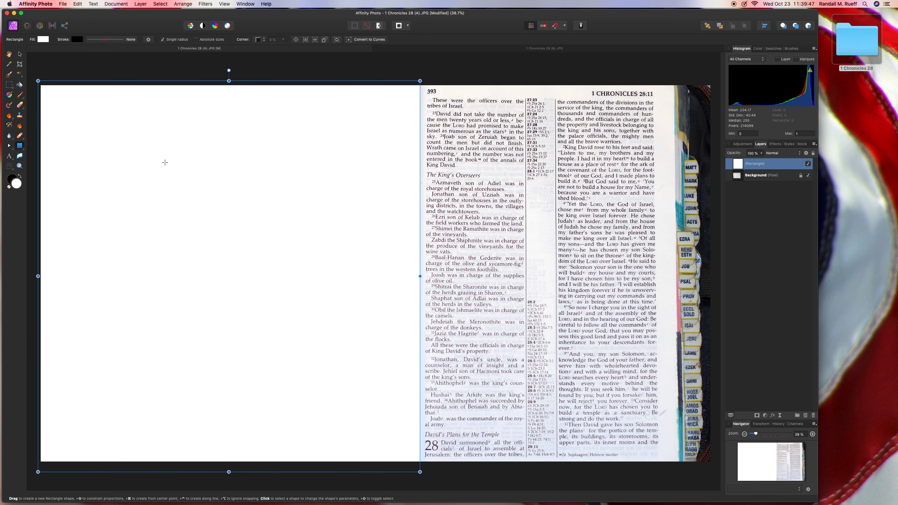
Step: Give the left-page rectangle a solid red fill
{"action": "left_click", "coordinate": [43, 39]}
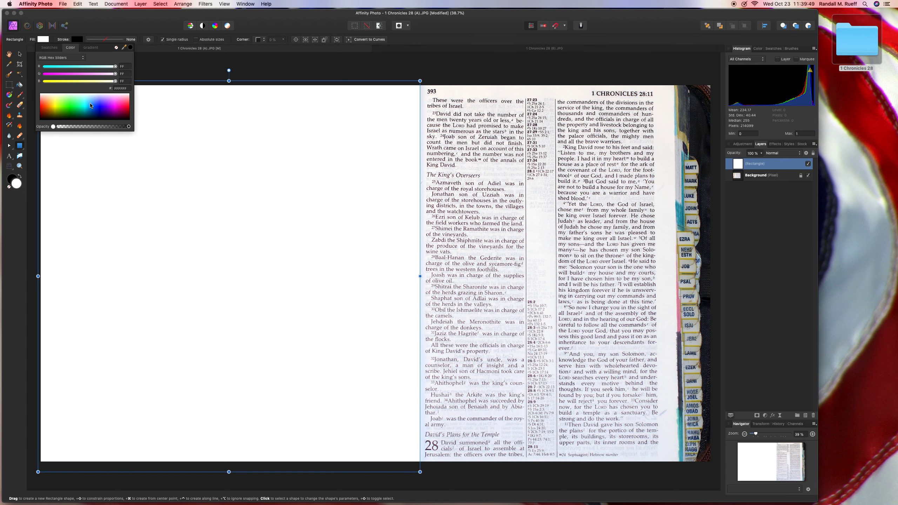
{"action": "left_click", "coordinate": [129, 108]}
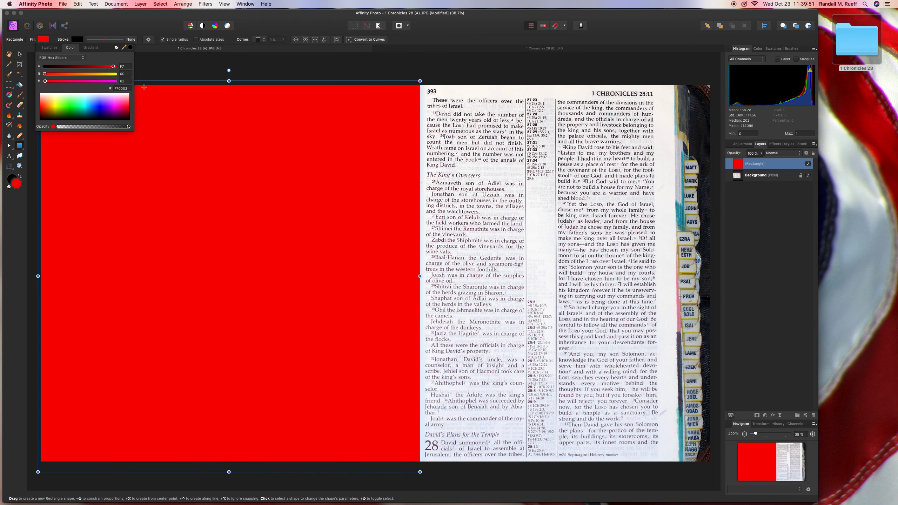
{"action": "left_click", "coordinate": [151, 71]}
{"action": "left_click", "coordinate": [9, 157]}
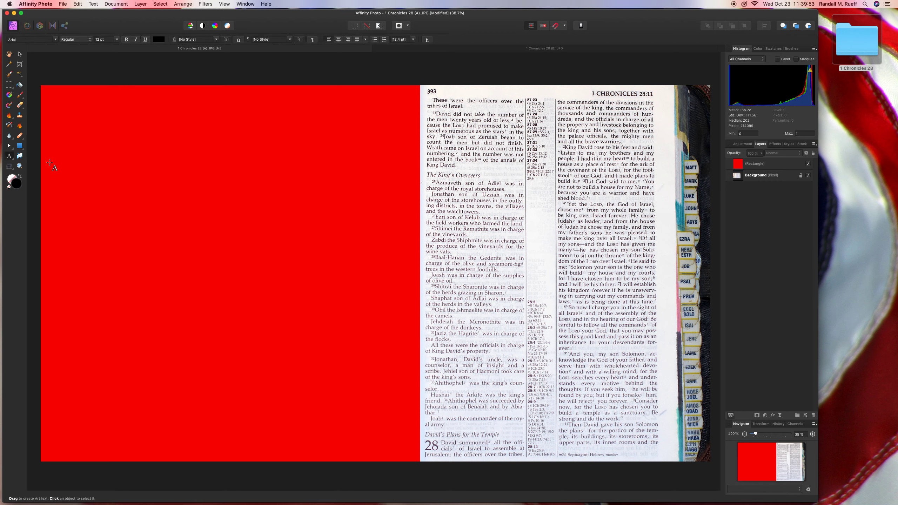
Step: Add centred white text '1 Chronicles 28 1 - 11' on the red panel
{"action": "left_click_drag", "start_coordinate": [66, 165], "coordinate": [81, 183]}
{"action": "type", "text": "1 Chronicles 28 "}
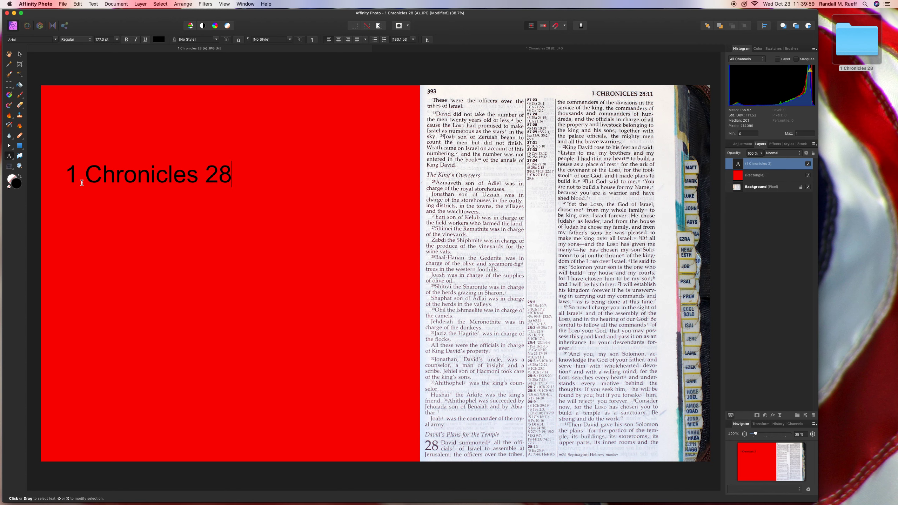
{"action": "type", "text": "1 - "}
{"action": "type", "text": "11"}
{"action": "key", "text": "super+a"}
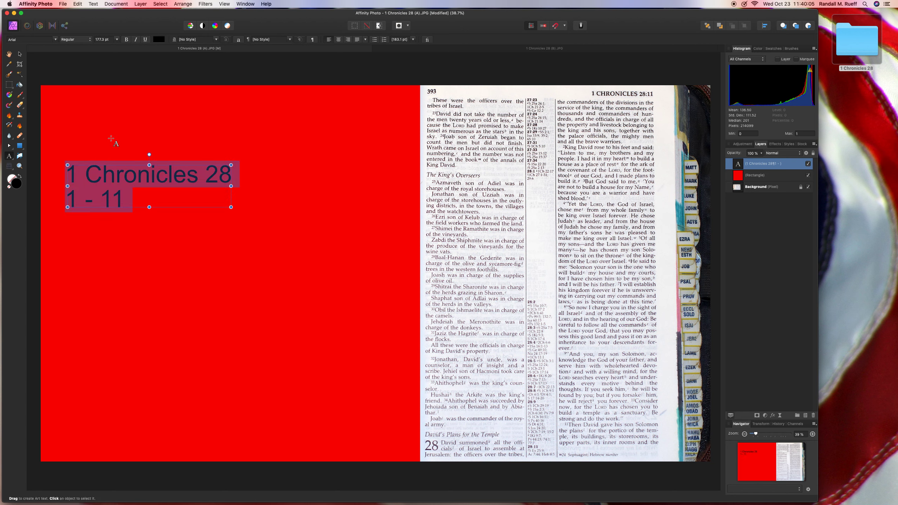
{"action": "left_click", "coordinate": [338, 40]}
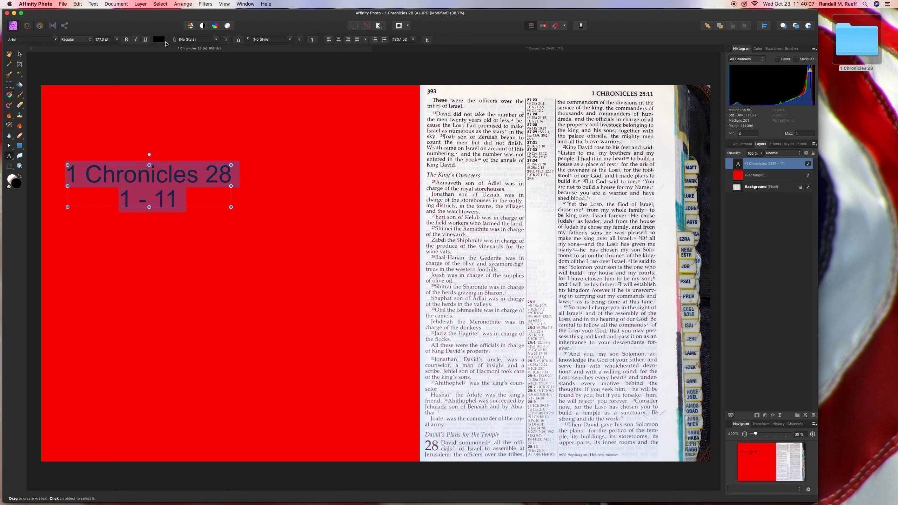
{"action": "left_click", "coordinate": [161, 41]}
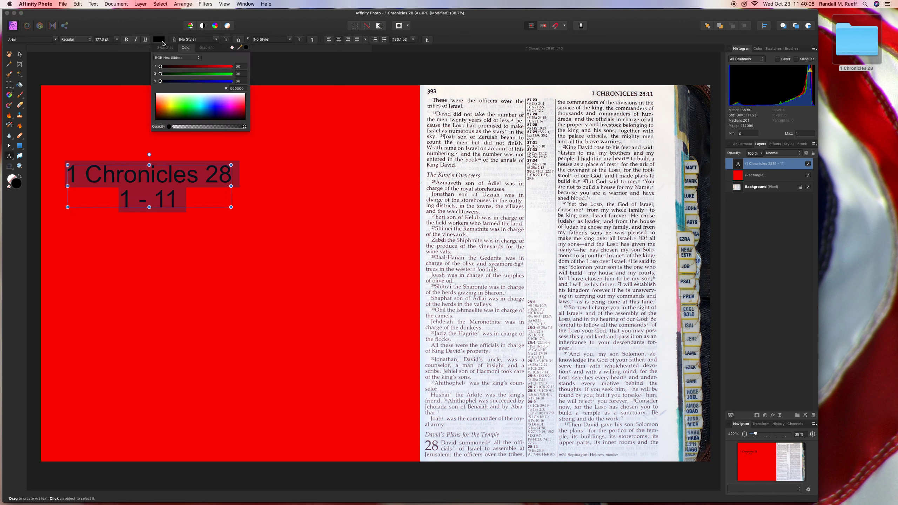
{"action": "left_click", "coordinate": [186, 94]}
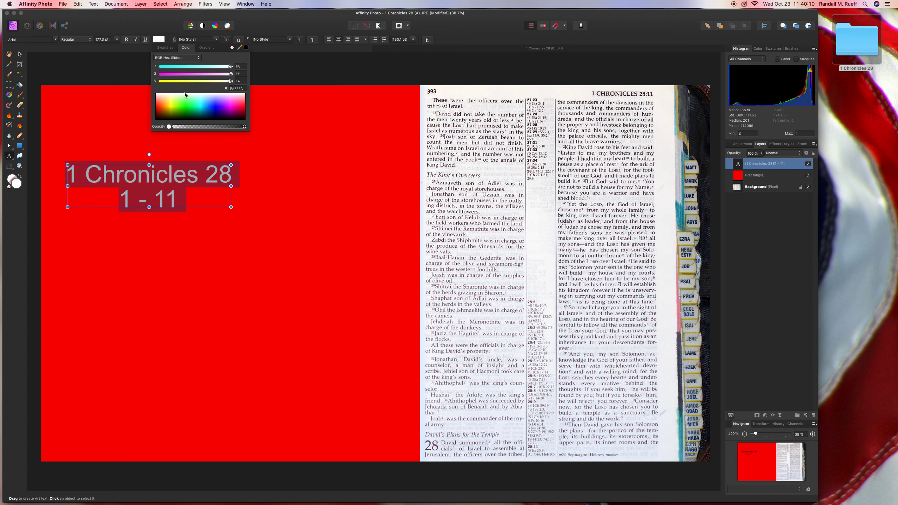
Step: Reposition and resize the title on the red panel, then save flattened
{"action": "left_click", "coordinate": [19, 54]}
{"action": "mouse_move", "coordinate": [212, 198]}
{"action": "left_mouse_down"}
{"action": "mouse_move", "coordinate": [198, 196]}
{"action": "mouse_move", "coordinate": [392, 285]}
{"action": "left_mouse_up"}
{"action": "left_click_drag", "start_coordinate": [353, 211], "coordinate": [357, 280]}
{"action": "left_click", "coordinate": [43, 74]}
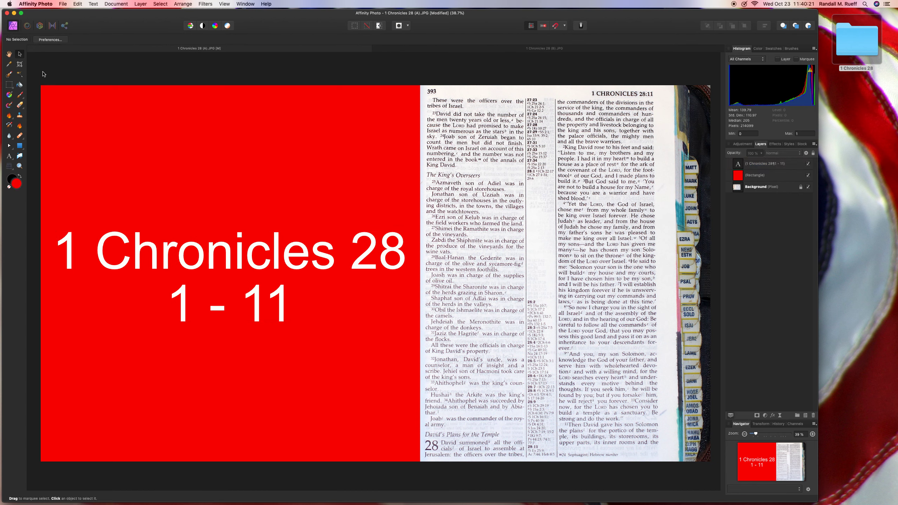
{"action": "key", "text": "super+s"}
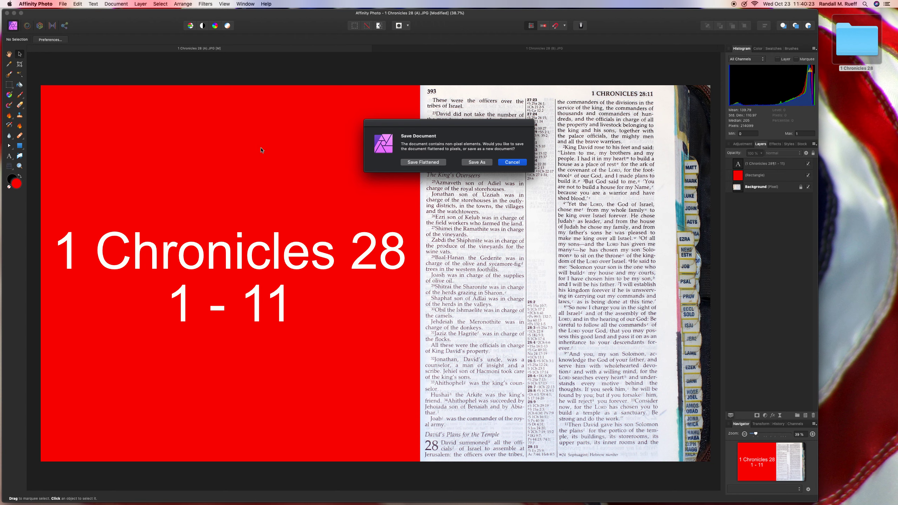
{"action": "left_click", "coordinate": [410, 163]}
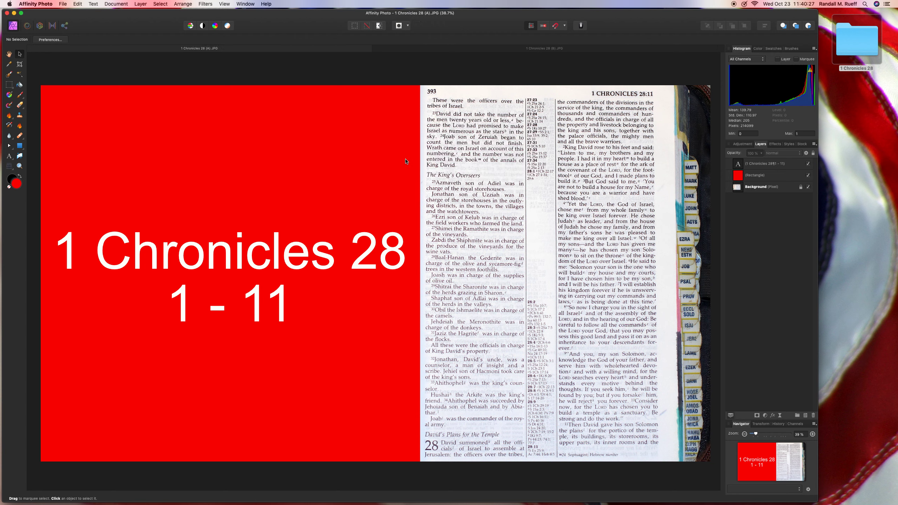
Step: Crop the (B) photo to 4624 × 2601 px leaving empty space on the left, and save flattened
{"action": "left_click", "coordinate": [30, 48]}
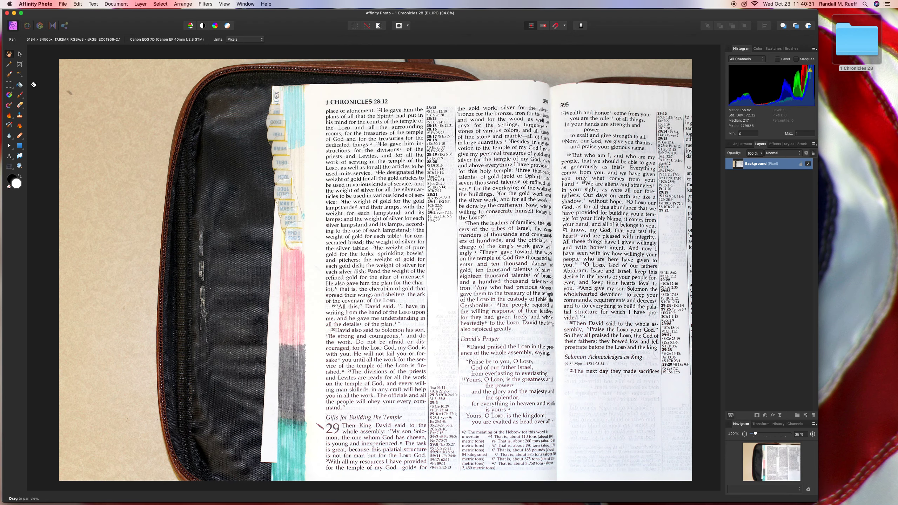
{"action": "left_click", "coordinate": [20, 65]}
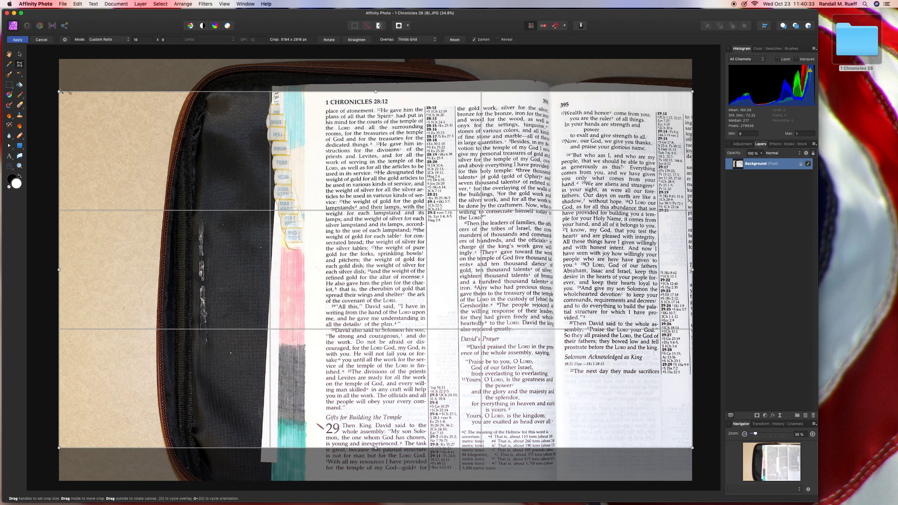
{"action": "left_click_drag", "start_coordinate": [61, 91], "coordinate": [64, 94]}
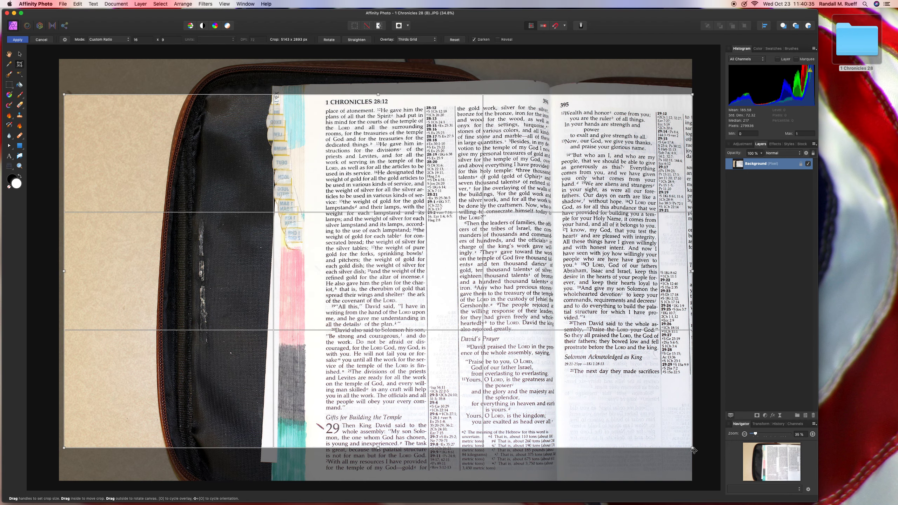
{"action": "left_click_drag", "start_coordinate": [691, 447], "coordinate": [636, 399]}
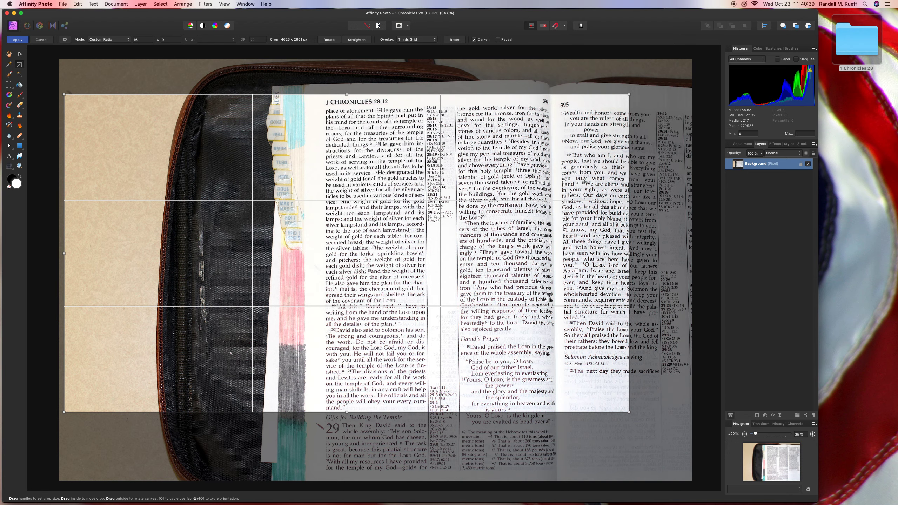
{"action": "left_click_drag", "start_coordinate": [573, 271], "coordinate": [382, 270]}
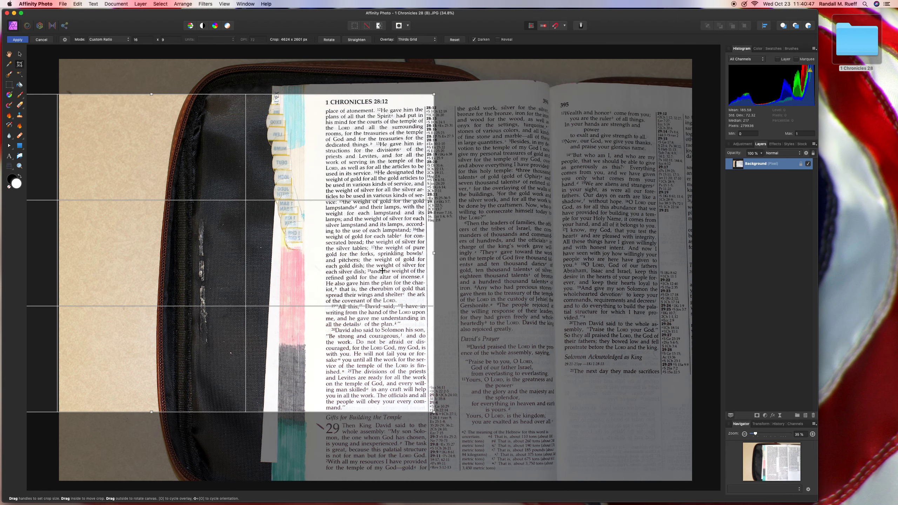
{"action": "key", "text": "Return"}
{"action": "key", "text": "super+s"}
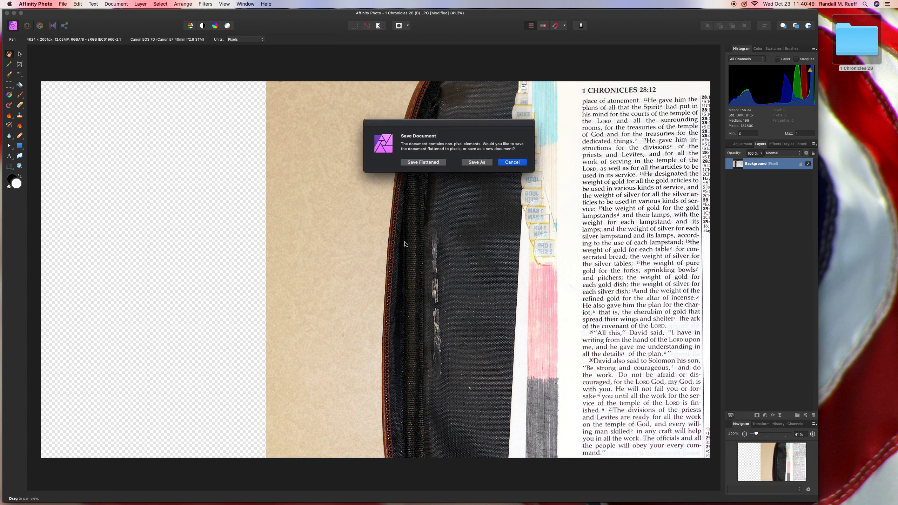
{"action": "left_click", "coordinate": [431, 166]}
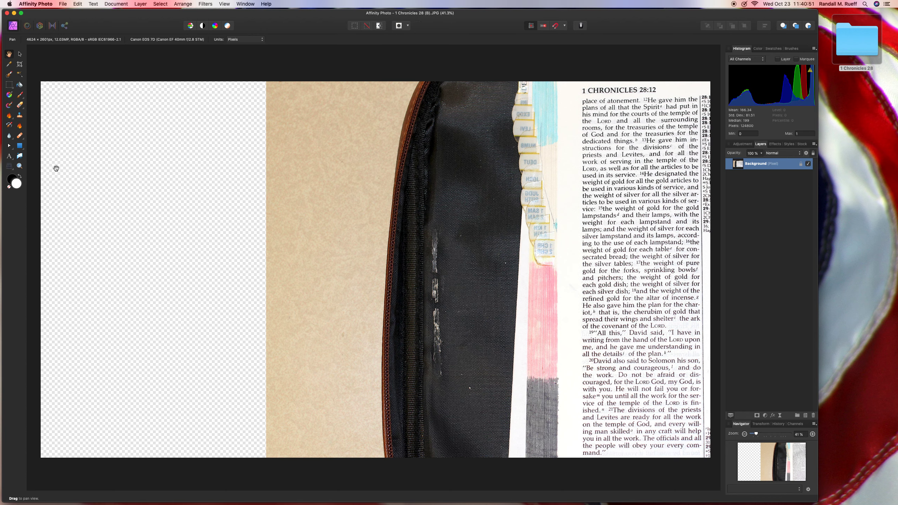
Step: Draw a white rectangle down the right margin and rotate it to match the page edge
{"action": "left_click", "coordinate": [22, 149]}
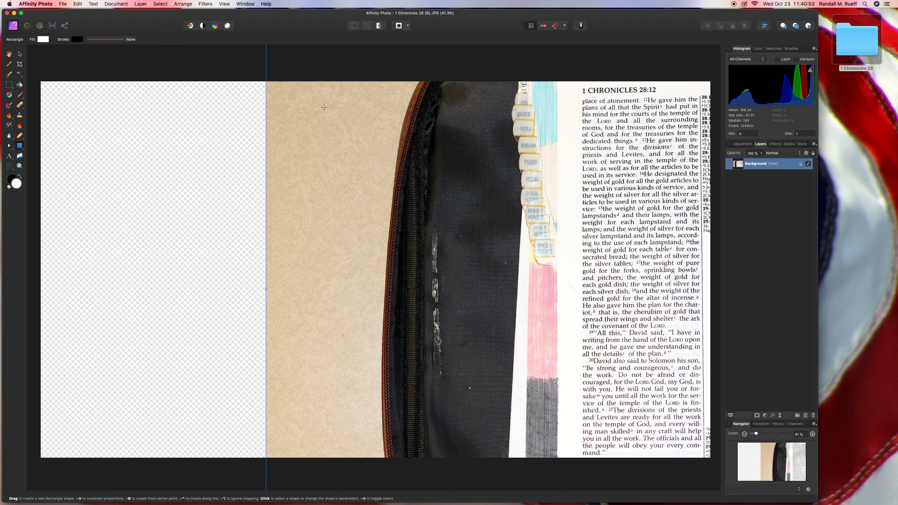
{"action": "left_click_drag", "start_coordinate": [710, 95], "coordinate": [700, 317]}
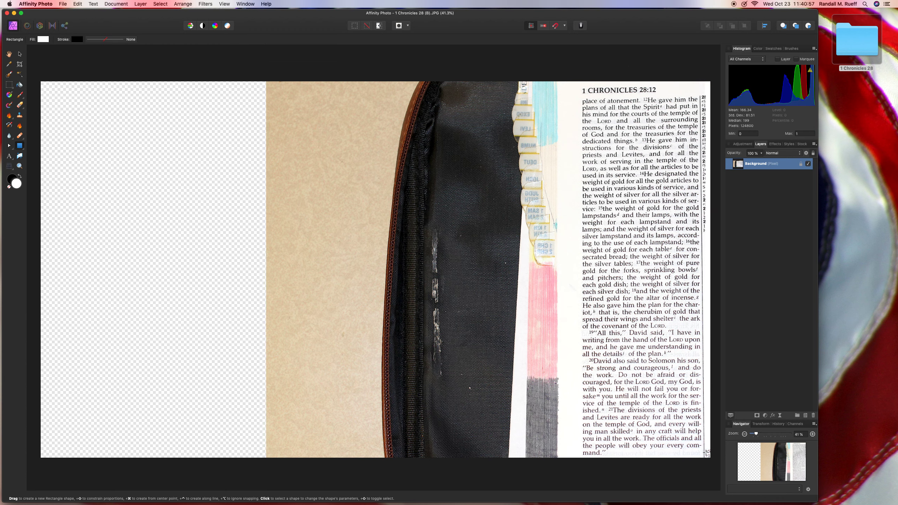
{"action": "left_click_drag", "start_coordinate": [700, 317], "coordinate": [706, 462]}
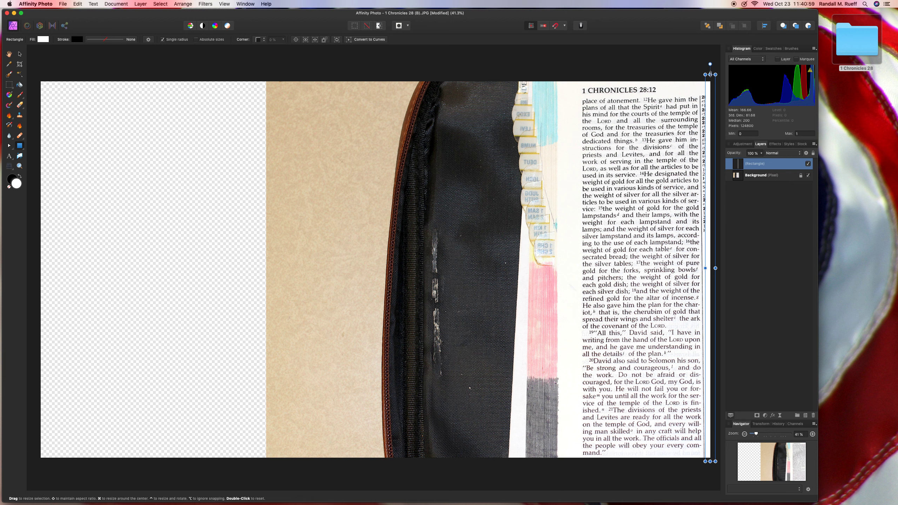
{"action": "left_click_drag", "start_coordinate": [700, 72], "coordinate": [703, 71]}
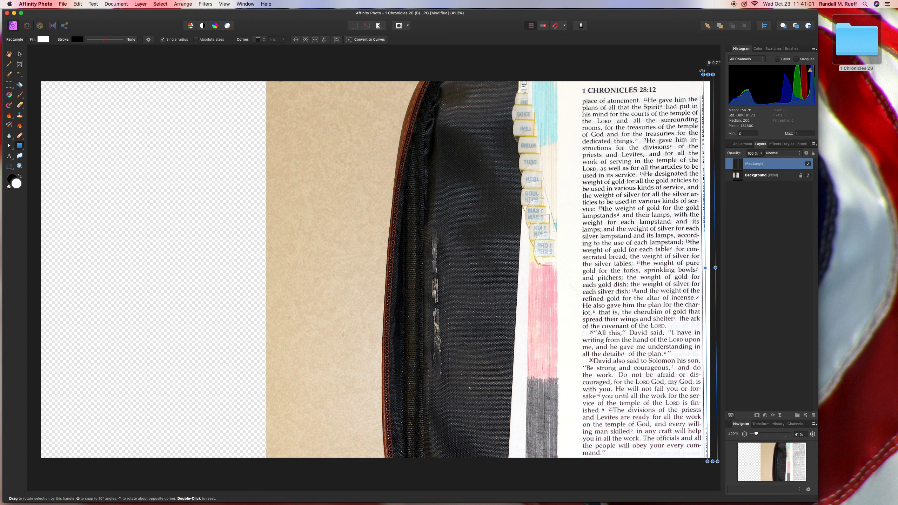
{"action": "left_click_drag", "start_coordinate": [702, 70], "coordinate": [701, 72]}
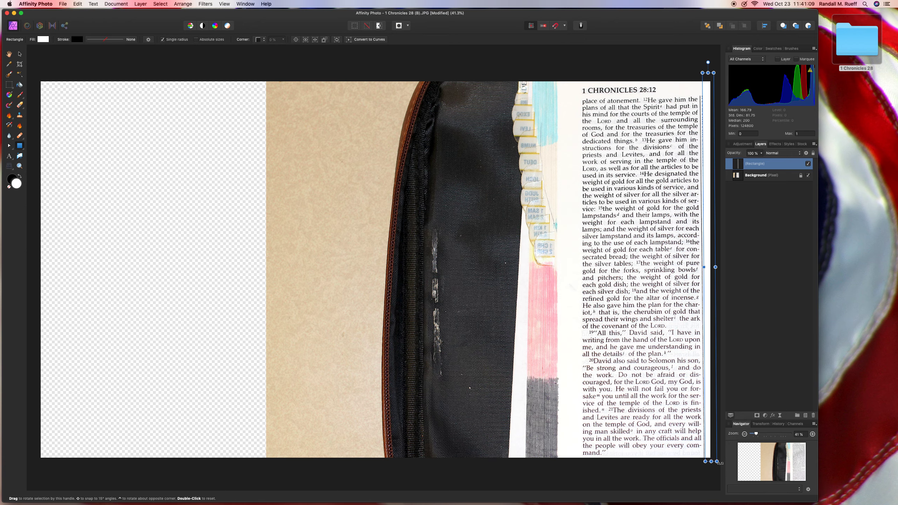
{"action": "left_click_drag", "start_coordinate": [719, 463], "coordinate": [569, 469]}
Step: Fit the thin white strip over the cross-references and save the image flattened
{"action": "key", "text": "a"}
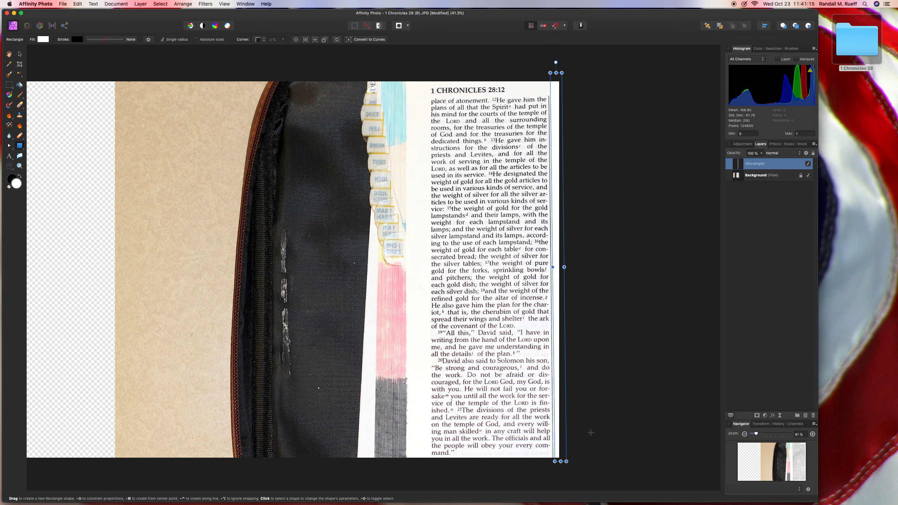
{"action": "left_click", "coordinate": [616, 355]}
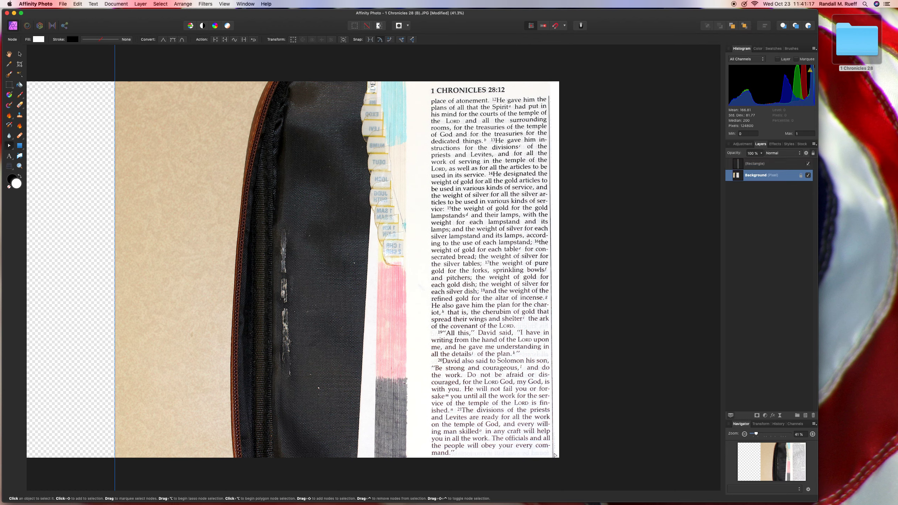
{"action": "left_click", "coordinate": [556, 455]}
{"action": "left_click_drag", "start_coordinate": [554, 462], "coordinate": [553, 463]}
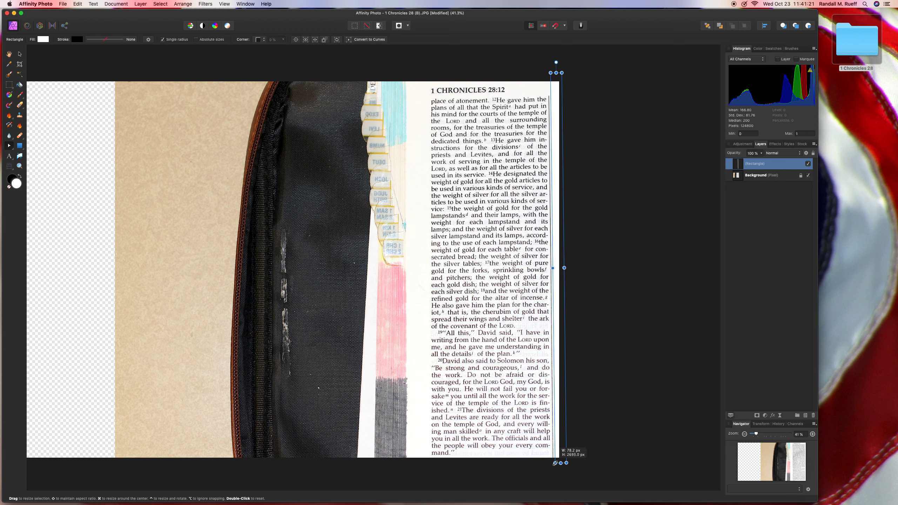
{"action": "left_click_drag", "start_coordinate": [553, 463], "coordinate": [554, 464]}
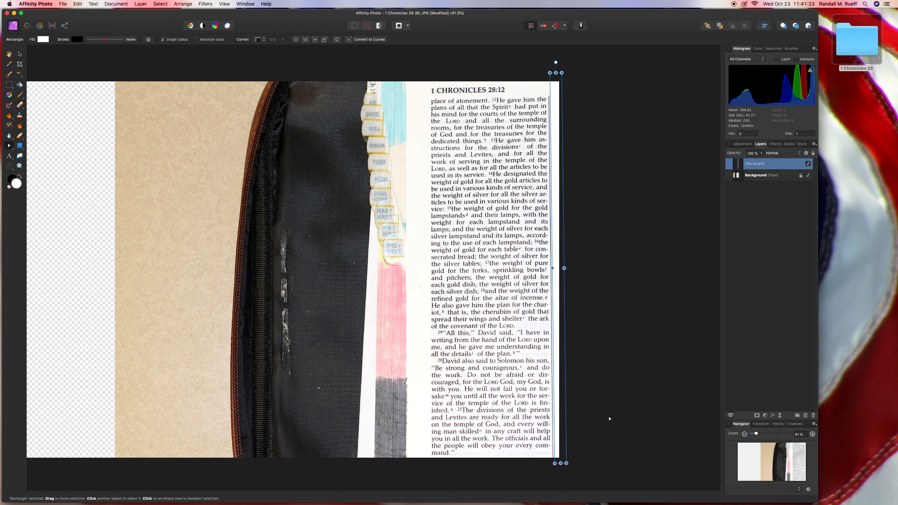
{"action": "left_click", "coordinate": [609, 418]}
{"action": "key", "text": "cmd+s"}
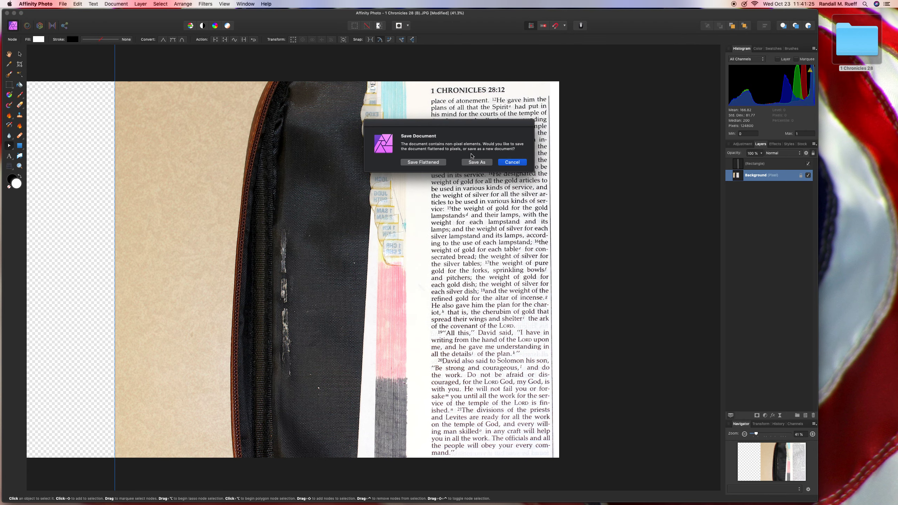
{"action": "left_click", "coordinate": [444, 162]}
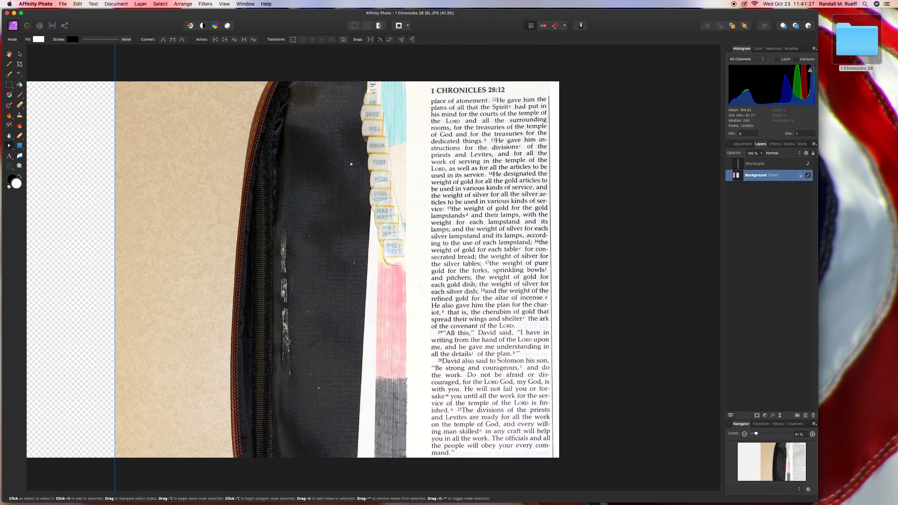
{"action": "left_click", "coordinate": [9, 55]}
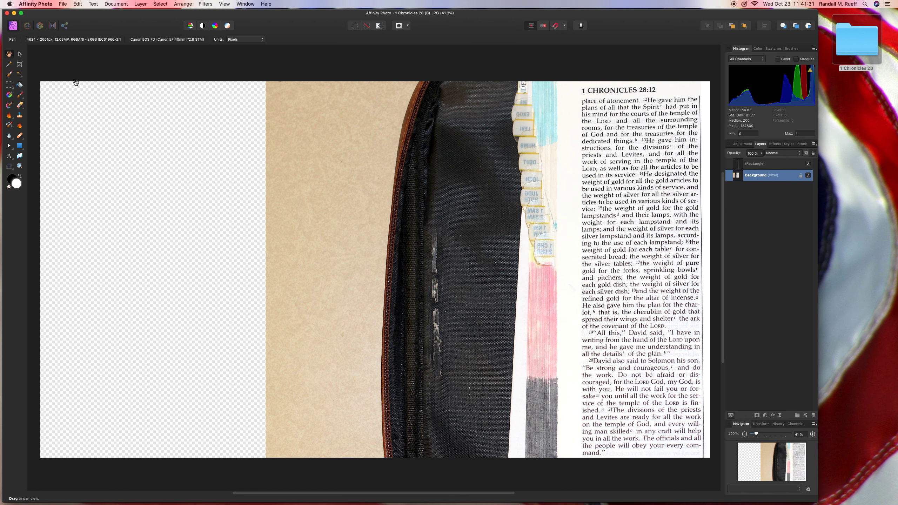
Step: Draw a large rectangle from the top-left corner to the page's left edge, covering the bag
{"action": "left_click", "coordinate": [24, 149]}
{"action": "left_click", "coordinate": [52, 150]}
{"action": "key", "text": "a"}
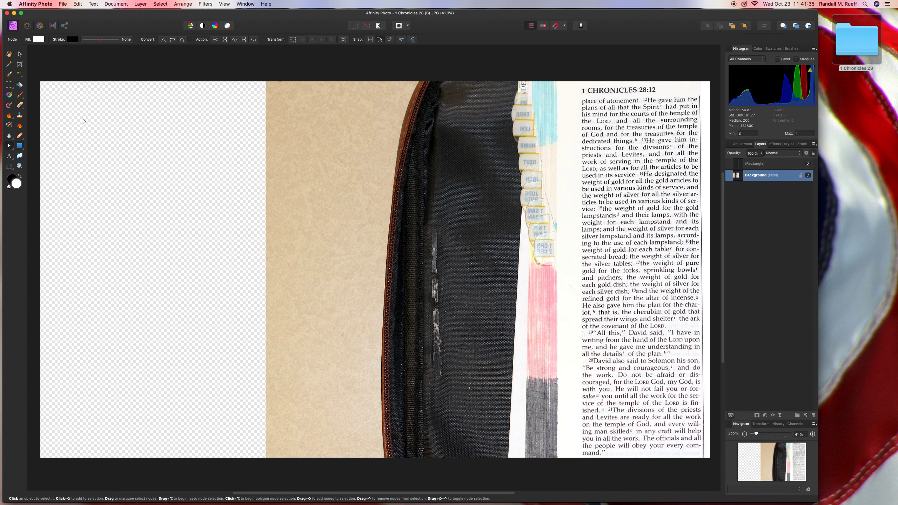
{"action": "left_click", "coordinate": [24, 149]}
{"action": "left_click", "coordinate": [53, 150]}
{"action": "mouse_move", "coordinate": [36, 78]}
{"action": "left_mouse_down"}
{"action": "mouse_move", "coordinate": [481, 436]}
{"action": "mouse_move", "coordinate": [573, 461]}
{"action": "left_mouse_up"}
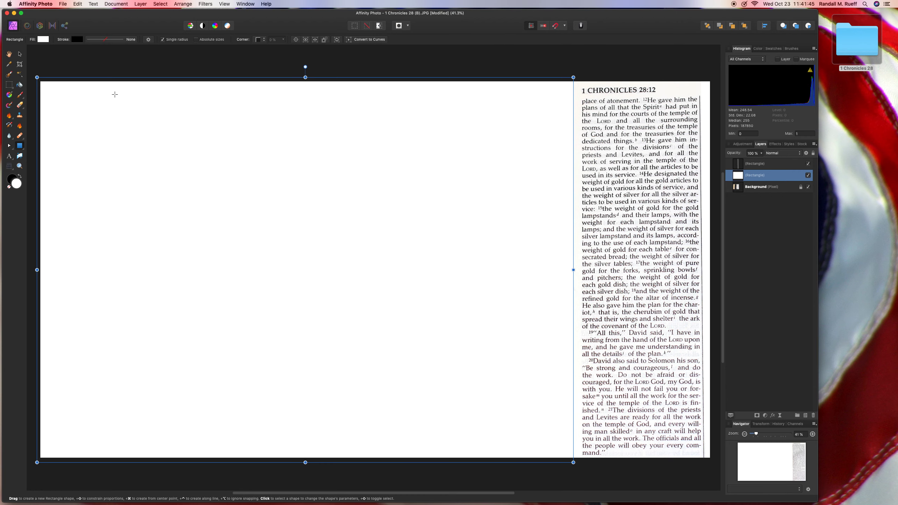
Step: Fill the large left-side rectangle with golden orange and deselect it
{"action": "left_click", "coordinate": [44, 39]}
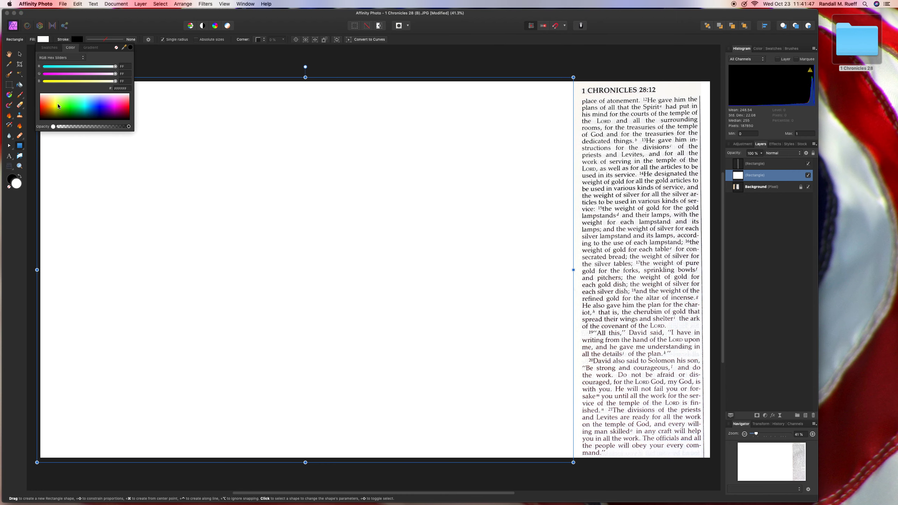
{"action": "left_click", "coordinate": [59, 105]}
{"action": "left_click", "coordinate": [54, 110]}
{"action": "left_click", "coordinate": [56, 106]}
{"action": "left_click", "coordinate": [70, 111]}
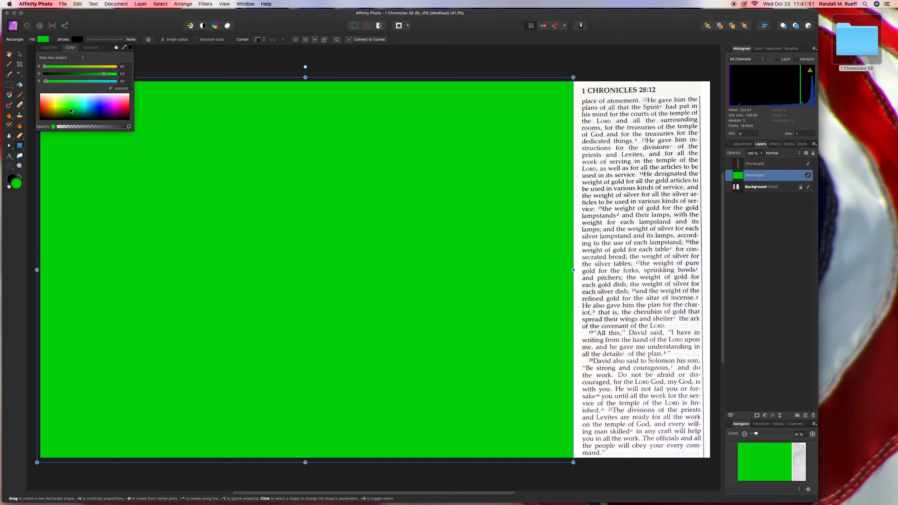
{"action": "left_click", "coordinate": [50, 114]}
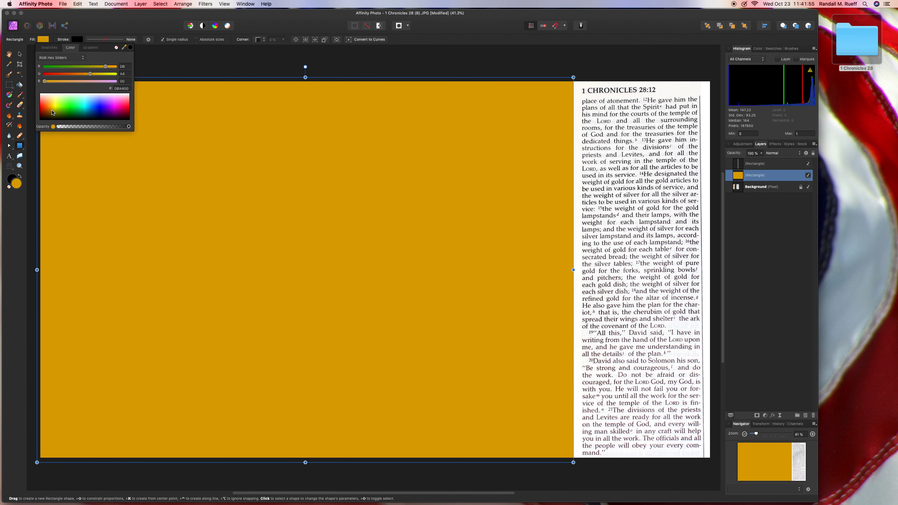
{"action": "left_click", "coordinate": [52, 113]}
{"action": "left_click", "coordinate": [51, 109]}
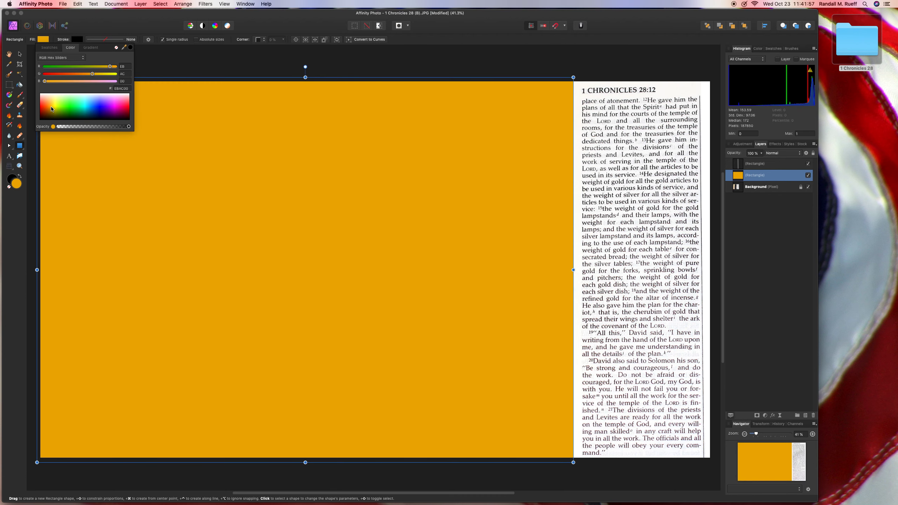
{"action": "left_click", "coordinate": [152, 66]}
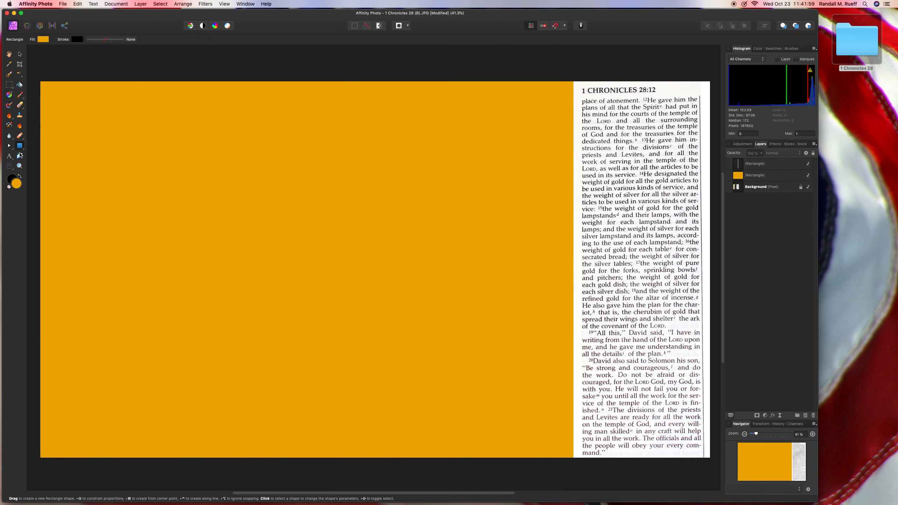
{"action": "left_click", "coordinate": [9, 156]}
Step: Type '1 Chronicles 28' with '11 - 21' on a second line on the orange panel
{"action": "left_click_drag", "start_coordinate": [60, 156], "coordinate": [105, 187]}
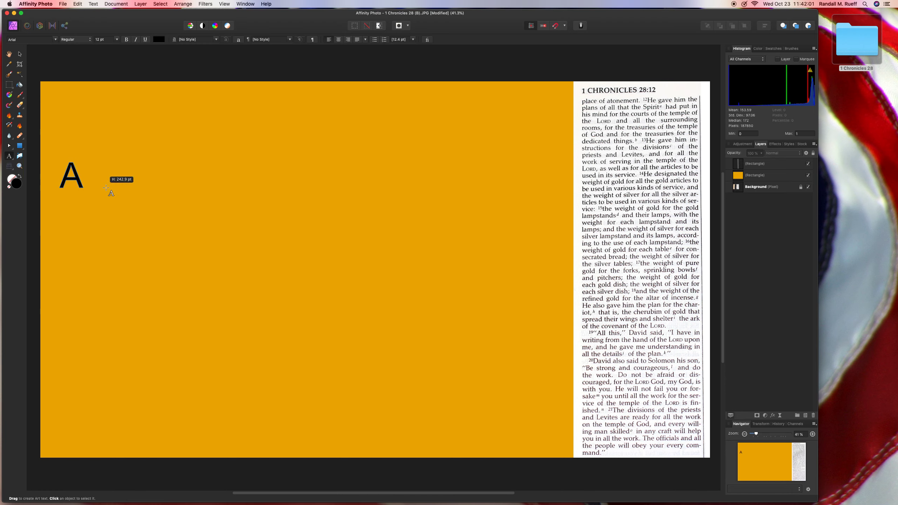
{"action": "type", "text": "1 "}
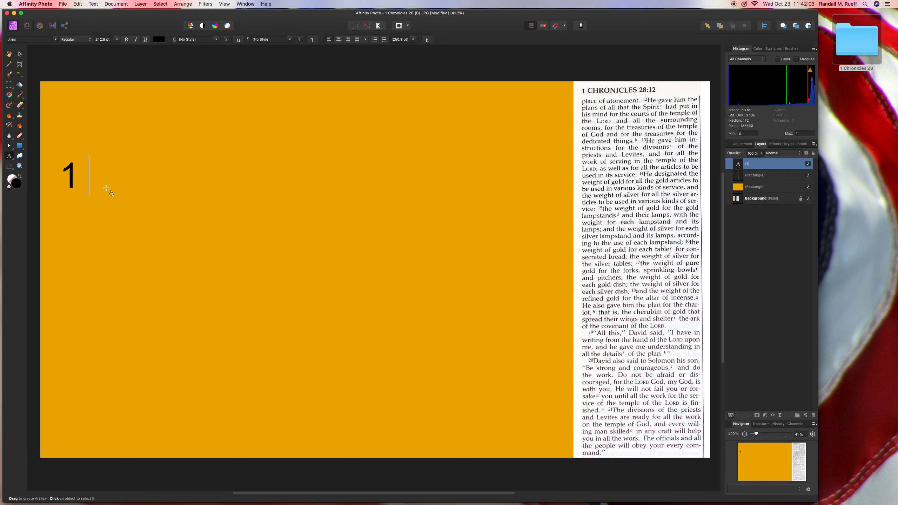
{"action": "type", "text": "Chronicl"}
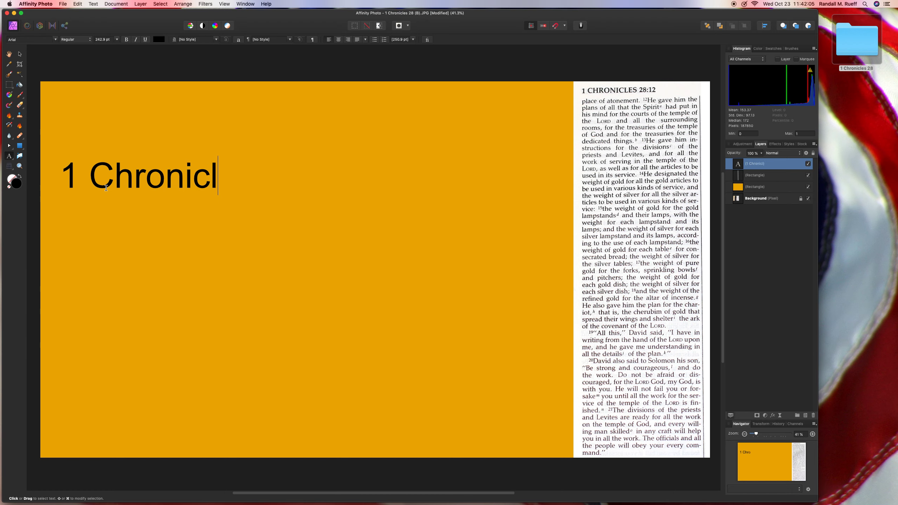
{"action": "type", "text": "es"}
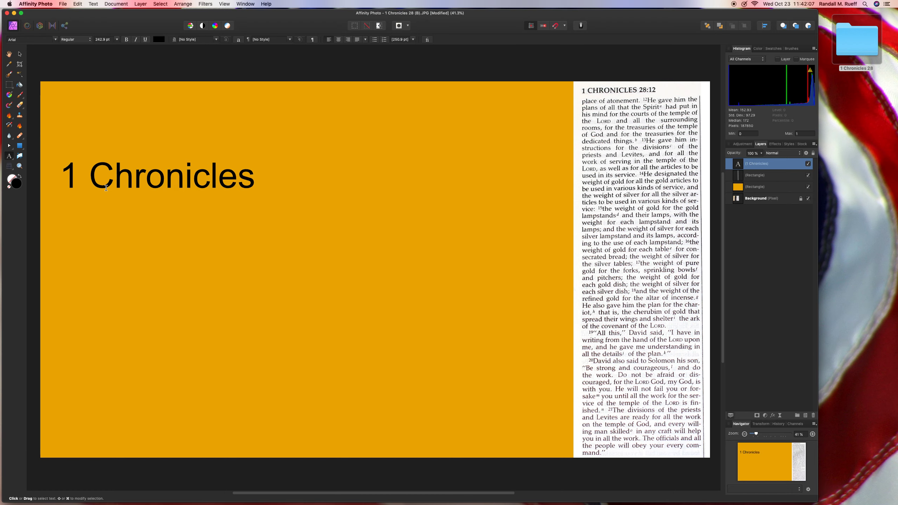
{"action": "type", "text": " 28"}
{"action": "key", "text": "Return"}
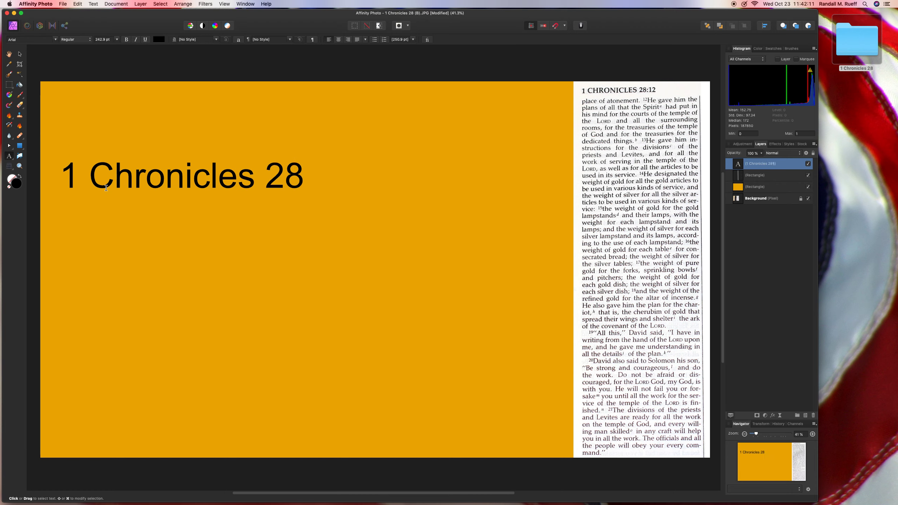
{"action": "type", "text": "11"}
{"action": "type", "text": " -"}
{"action": "type", "text": "21"}
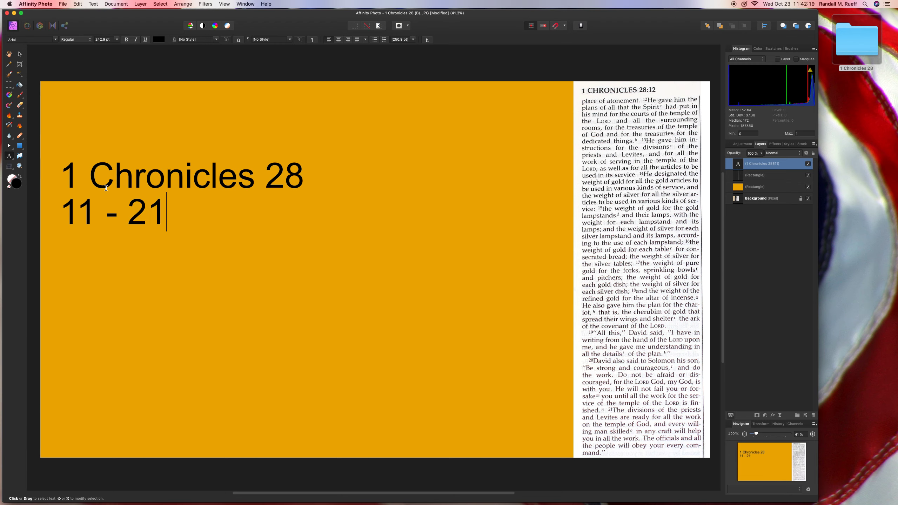
{"action": "key", "text": "super+a"}
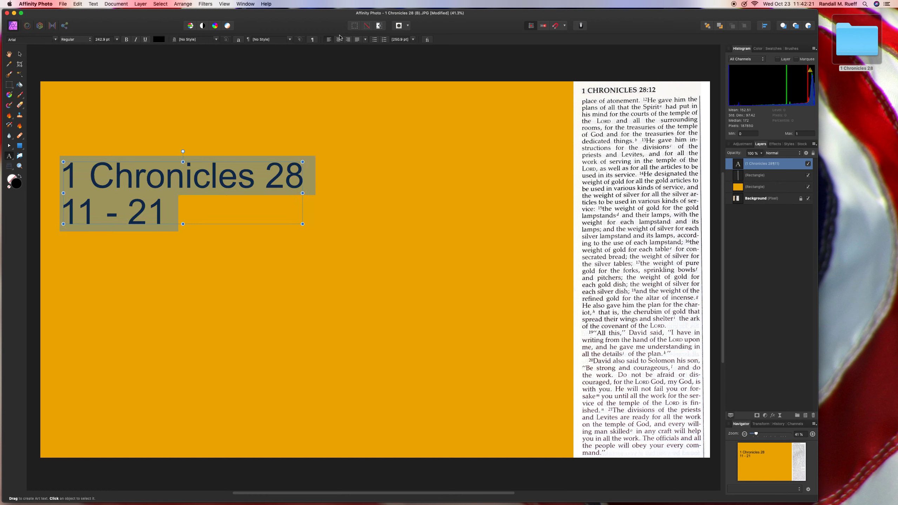
Step: Centre-align the title lines and make the text white
{"action": "left_click", "coordinate": [338, 39]}
{"action": "left_click", "coordinate": [159, 39]}
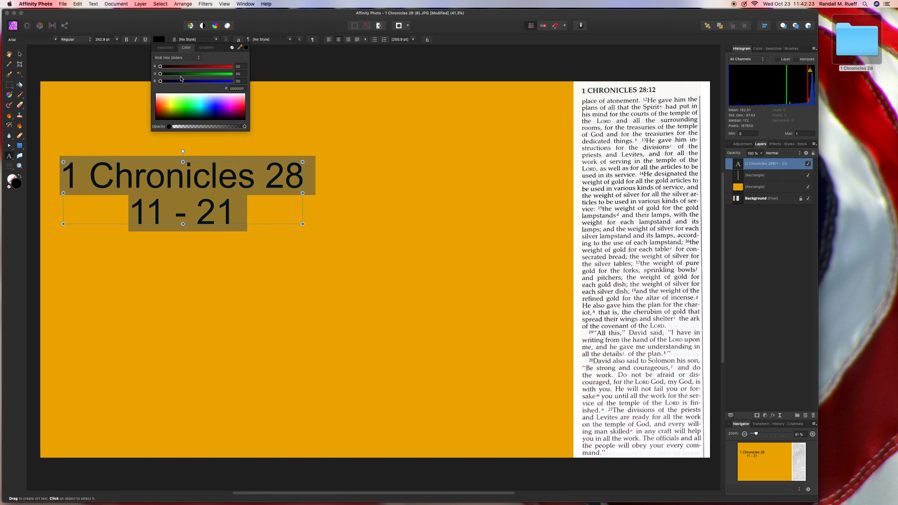
{"action": "left_click", "coordinate": [184, 93]}
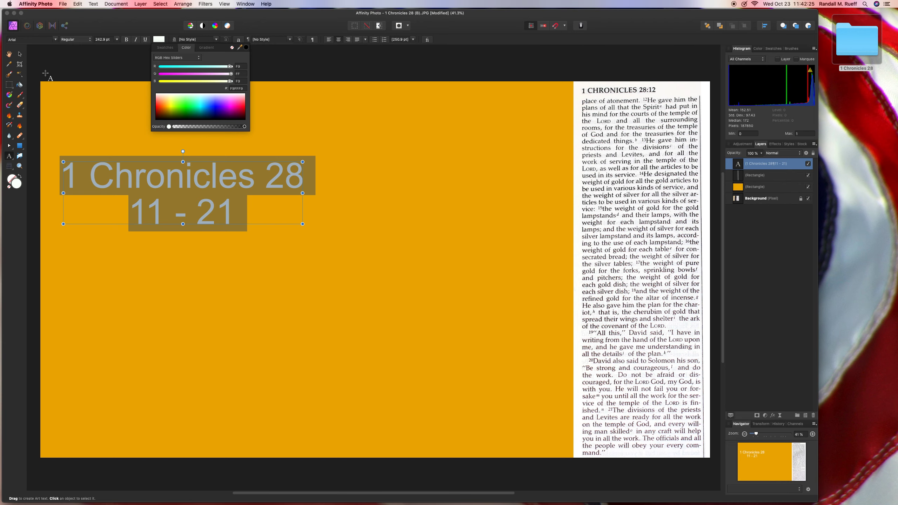
{"action": "left_click", "coordinate": [19, 53]}
Step: Enlarge the title to span the orange panel and move it to the panel's middle
{"action": "left_click_drag", "start_coordinate": [183, 178], "coordinate": [177, 177]}
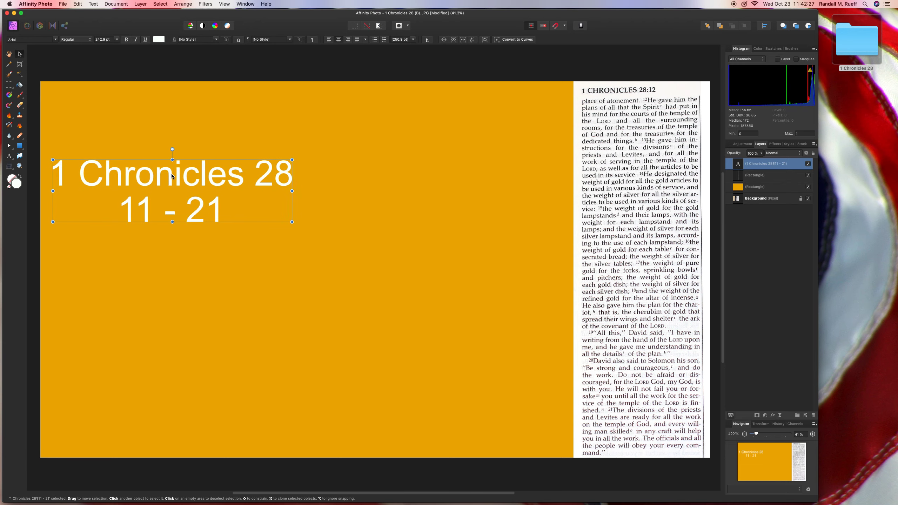
{"action": "left_click_drag", "start_coordinate": [298, 223], "coordinate": [544, 326]}
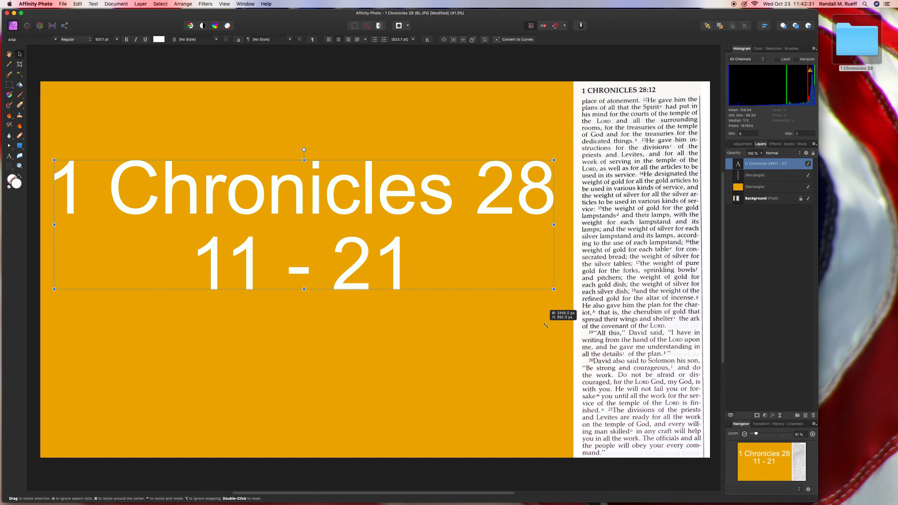
{"action": "left_click_drag", "start_coordinate": [322, 197], "coordinate": [324, 240]}
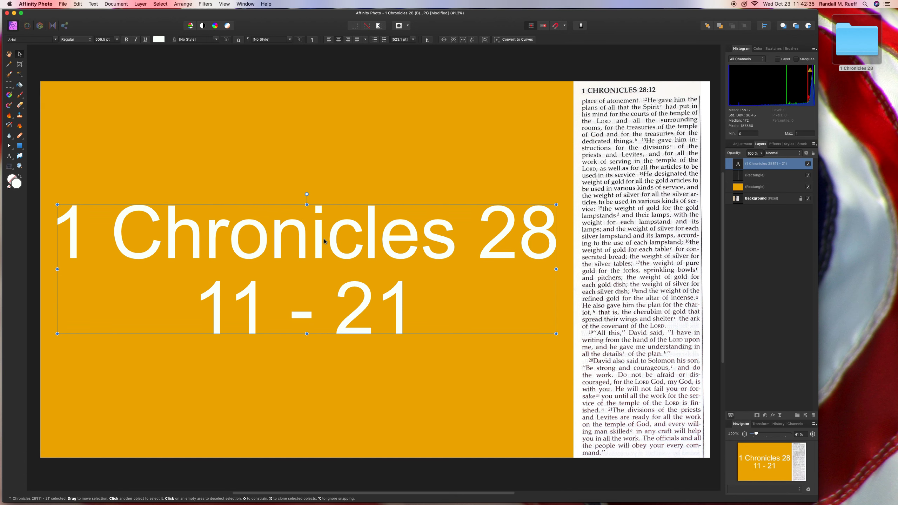
{"action": "left_click", "coordinate": [199, 72]}
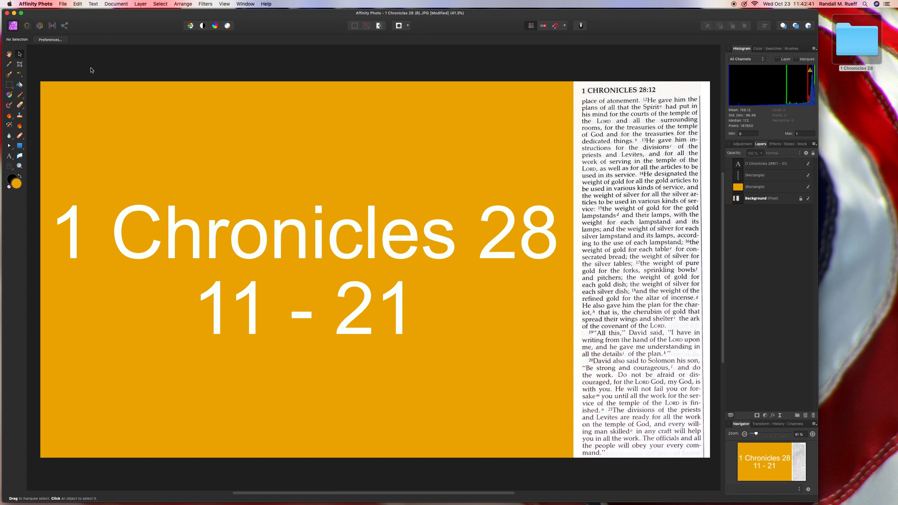
Step: Save the image flattened and quit Affinity Photo
{"action": "key", "text": "super+s"}
{"action": "left_click", "coordinate": [420, 161]}
{"action": "key", "text": "super+q"}
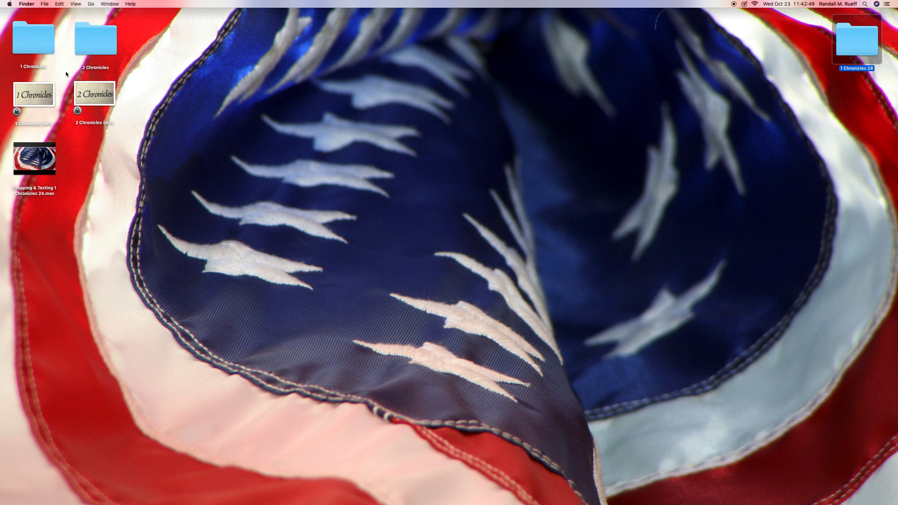
Step: Open the 1 Chronicles 28 folder and lock the (A) and (B) images
{"action": "double_click", "coordinate": [849, 34]}
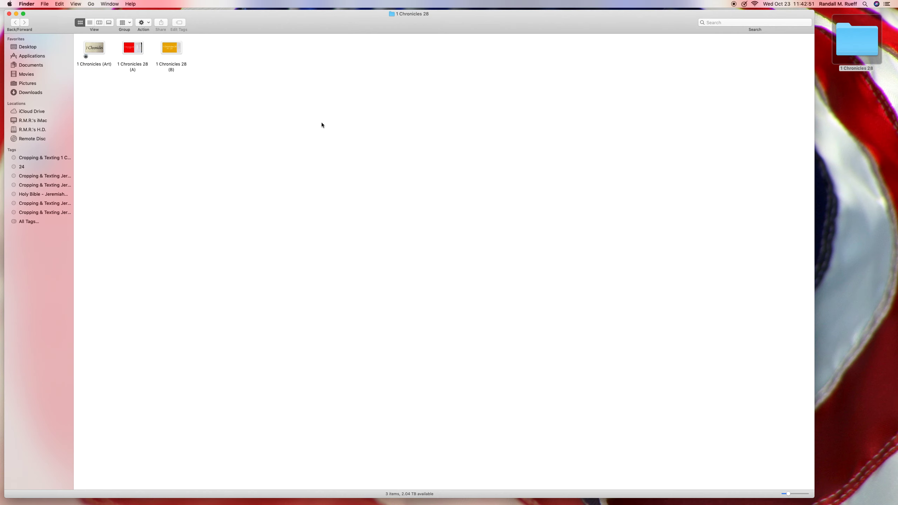
{"action": "left_click_drag", "start_coordinate": [212, 66], "coordinate": [119, 54]}
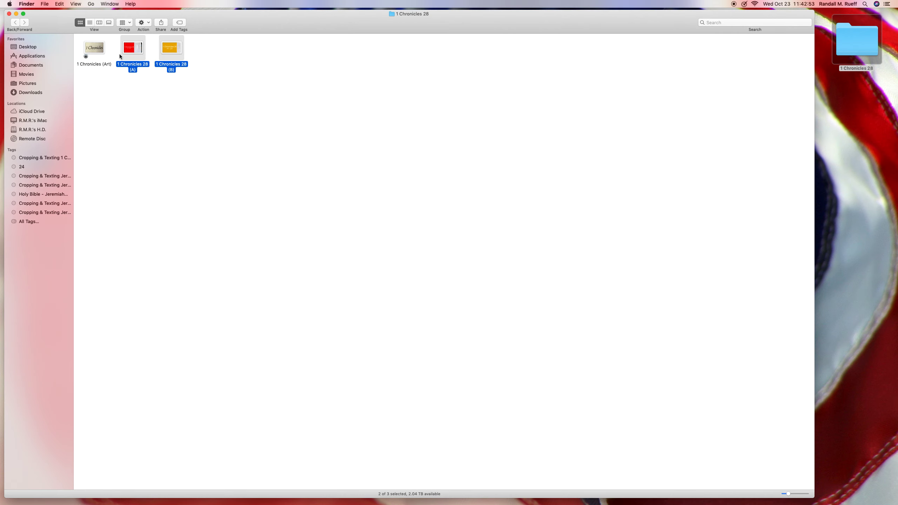
{"action": "key", "text": "ctrl+super+i"}
{"action": "left_click", "coordinate": [42, 125]}
{"action": "left_click", "coordinate": [24, 30]}
Step: Show the files as larger thumbnails and select the (B) image
{"action": "left_click", "coordinate": [215, 159]}
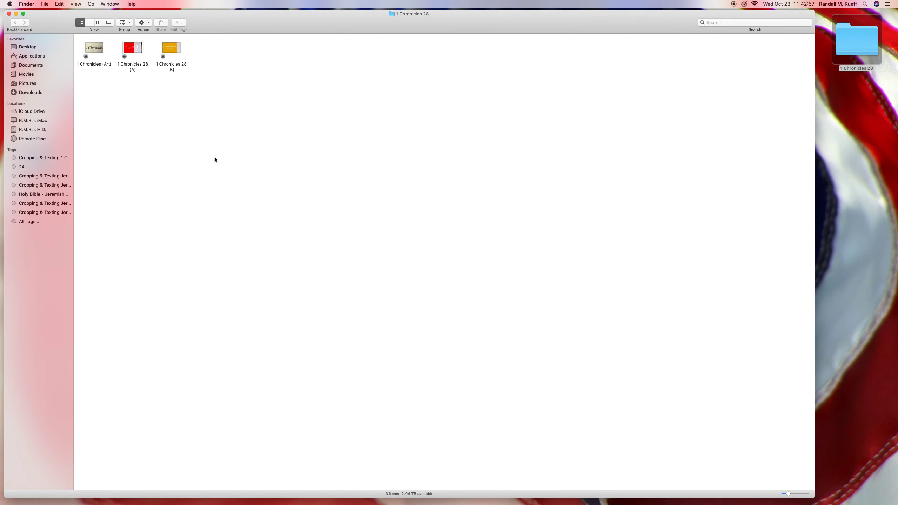
{"action": "left_click_drag", "start_coordinate": [788, 494], "coordinate": [805, 494]}
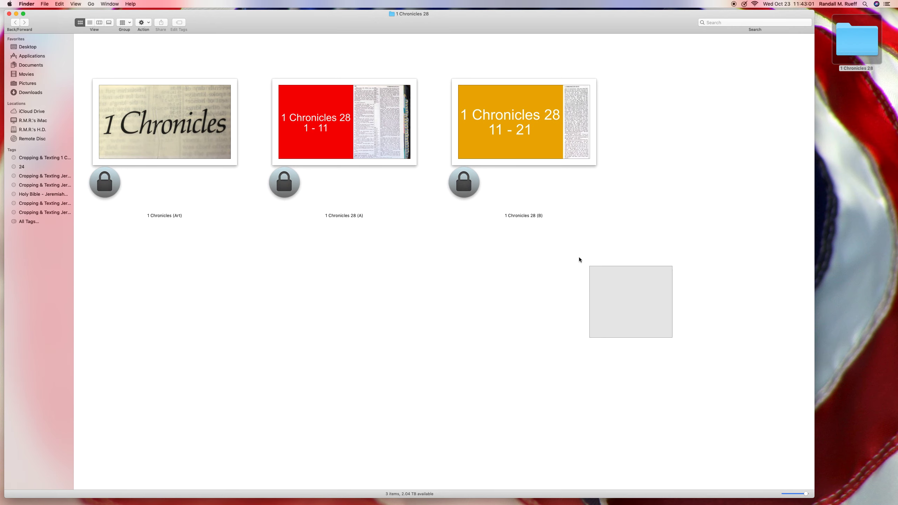
{"action": "left_click_drag", "start_coordinate": [579, 259], "coordinate": [375, 123]}
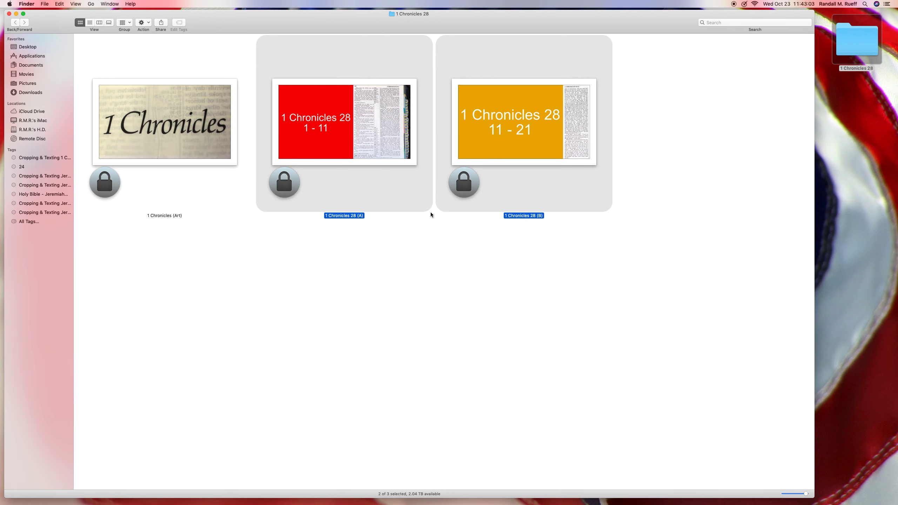
{"action": "left_click", "coordinate": [430, 211]}
Step: View 1 Chronicles 28 (B) in Preview, then close it
{"action": "double_click", "coordinate": [485, 125]}
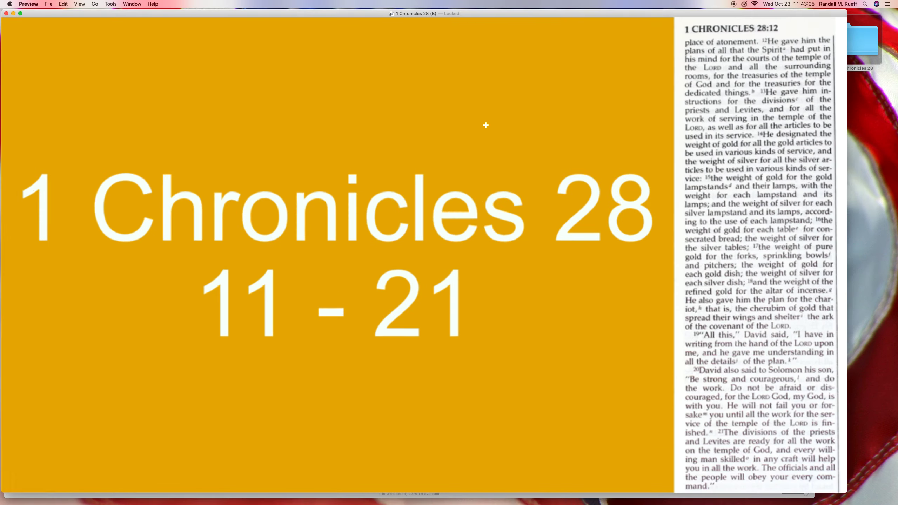
{"action": "left_click_drag", "start_coordinate": [374, 15], "coordinate": [389, 14]}
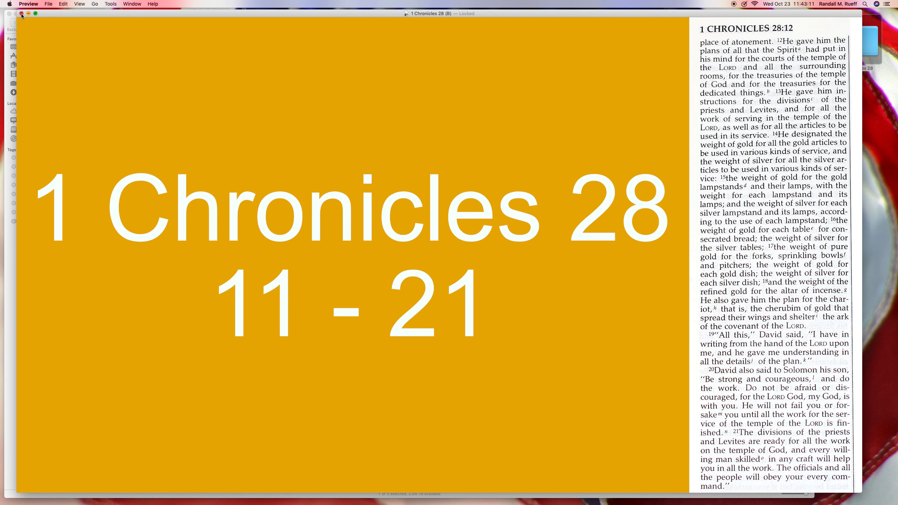
{"action": "key", "text": "super+w"}
Step: Open 1 Chronicles 28 (A) in Preview to view its red title panel
{"action": "double_click", "coordinate": [318, 102]}
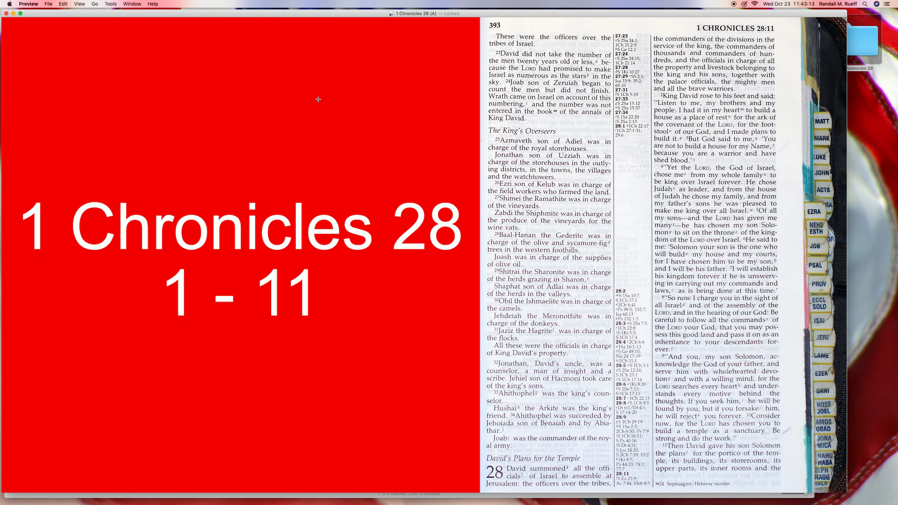
{"action": "left_click_drag", "start_coordinate": [302, 16], "coordinate": [324, 17]}
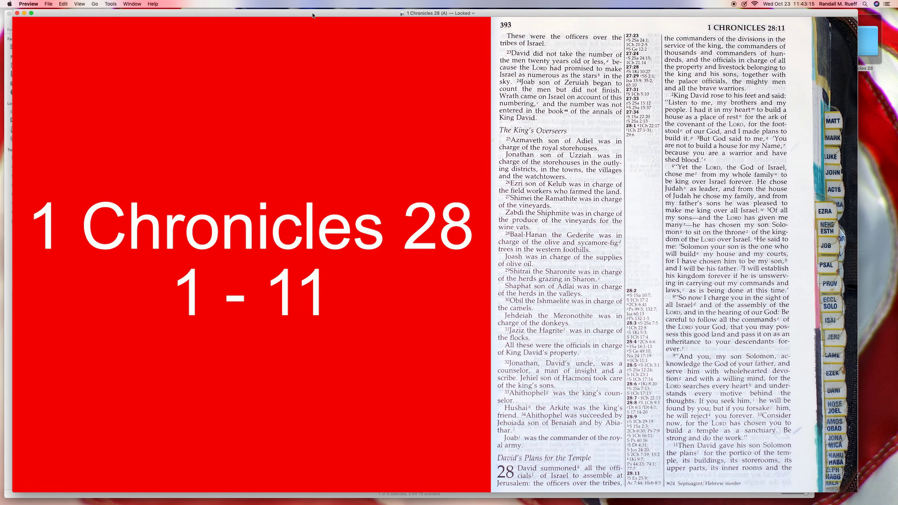
{"action": "left_click_drag", "start_coordinate": [324, 17], "coordinate": [325, 19]}
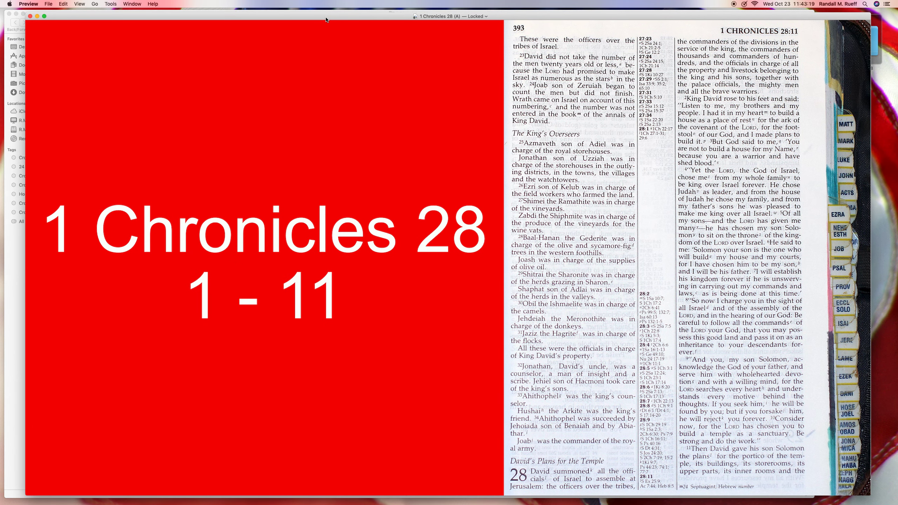